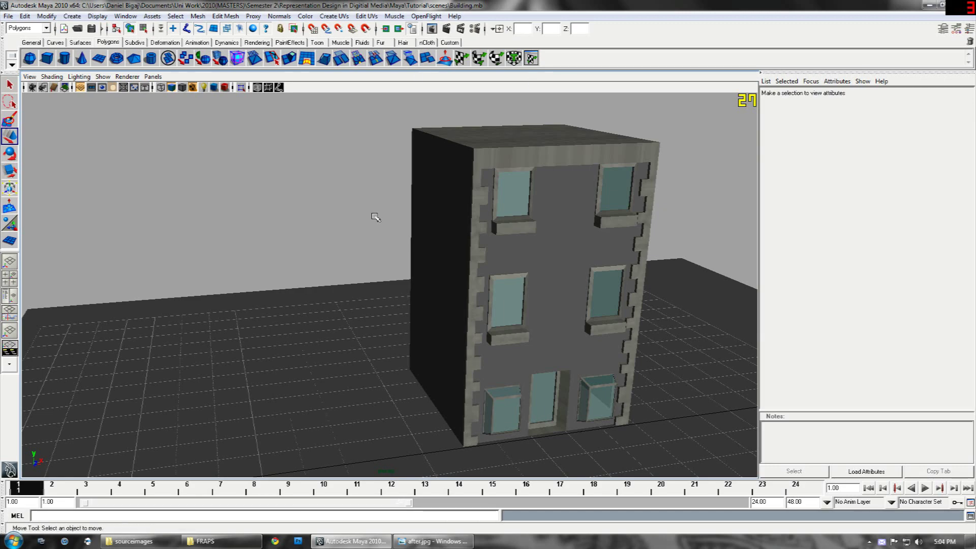
# View the finished-building reference image after.jpg, and put it away again.
pyautogui.click(434, 541)
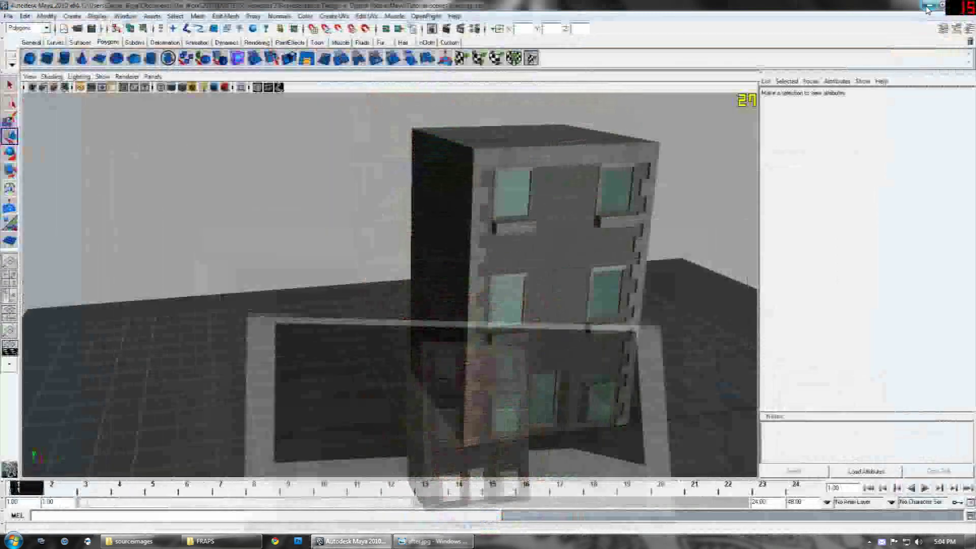
pyautogui.click(929, 4)
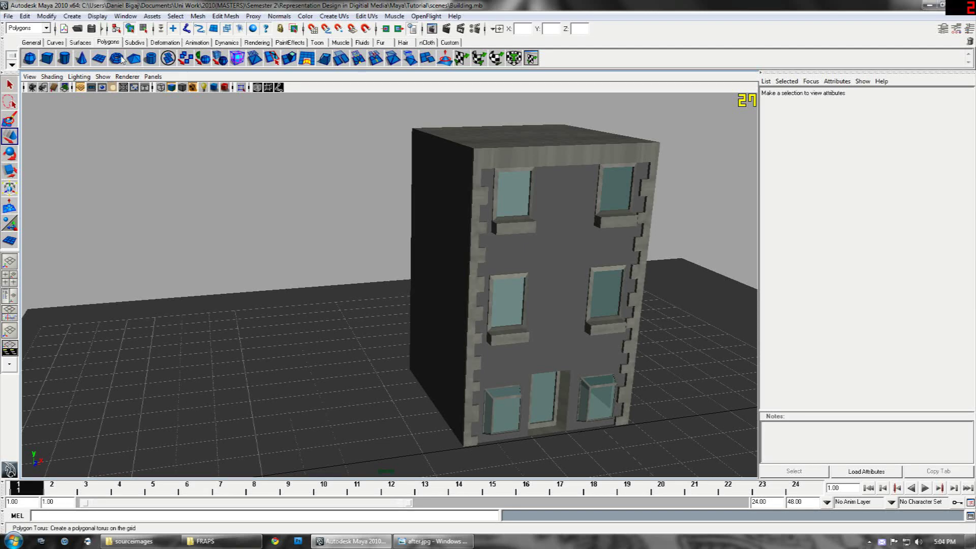
# Open the Hypershade, create a new Lambert material and position its node in the work area.
pyautogui.click(125, 16)
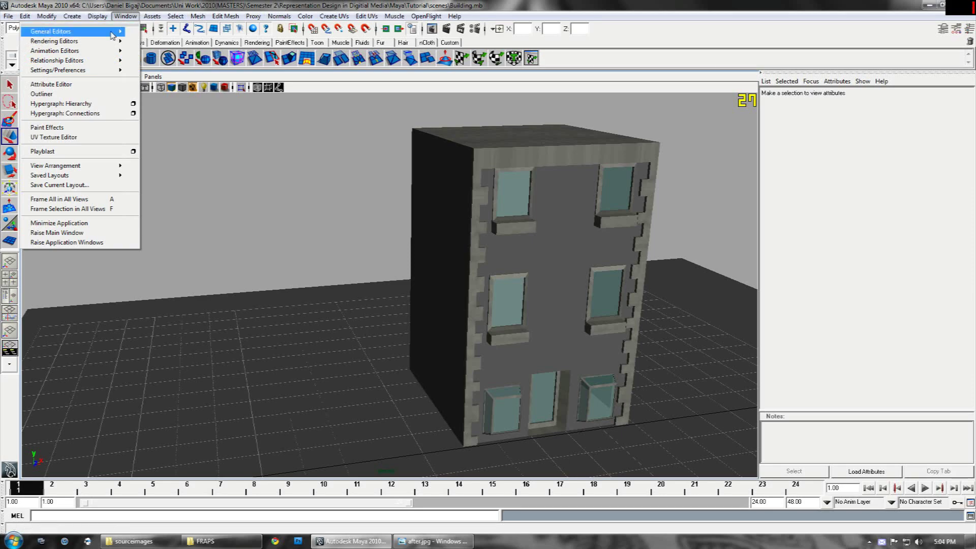
pyautogui.moveTo(116, 41)
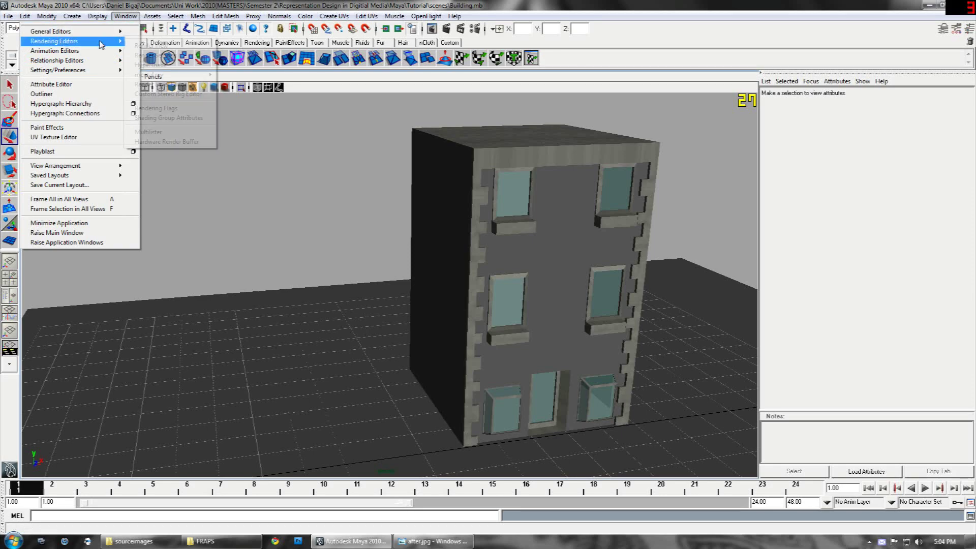
pyautogui.click(150, 65)
pyautogui.moveTo(251, 112)
pyautogui.mouseDown()
pyautogui.moveTo(262, 101)
pyautogui.moveTo(257, 108)
pyautogui.mouseUp()
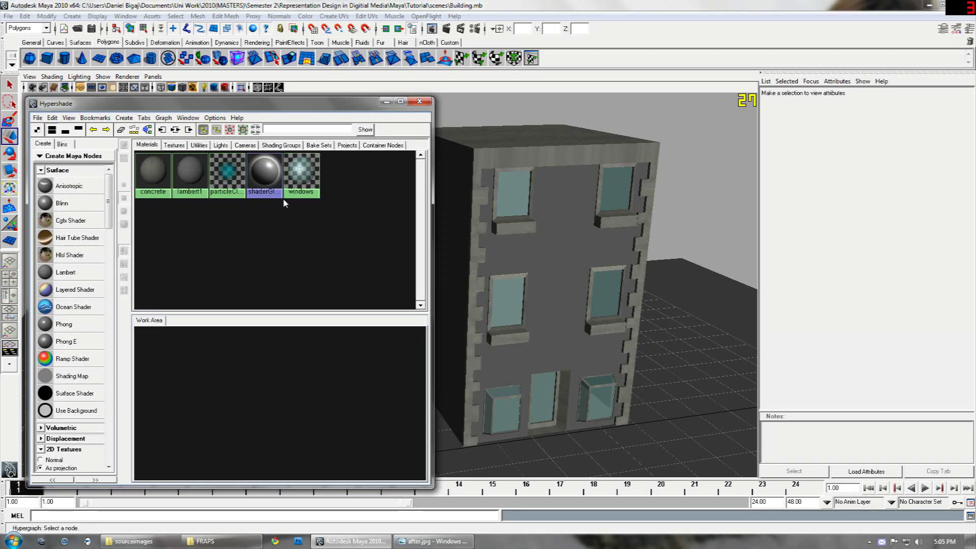
pyautogui.moveTo(106, 184); pyautogui.dragTo(117, 201)
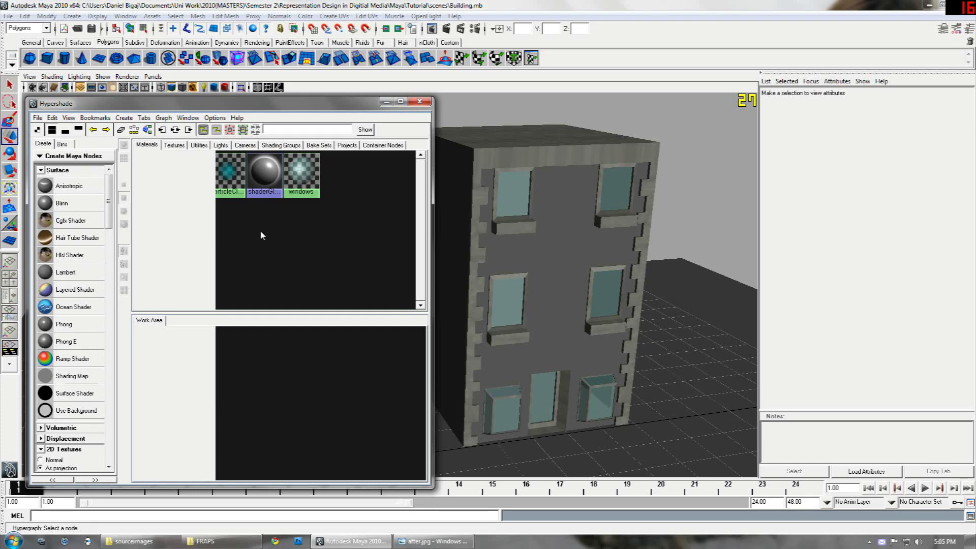
pyautogui.click(82, 274)
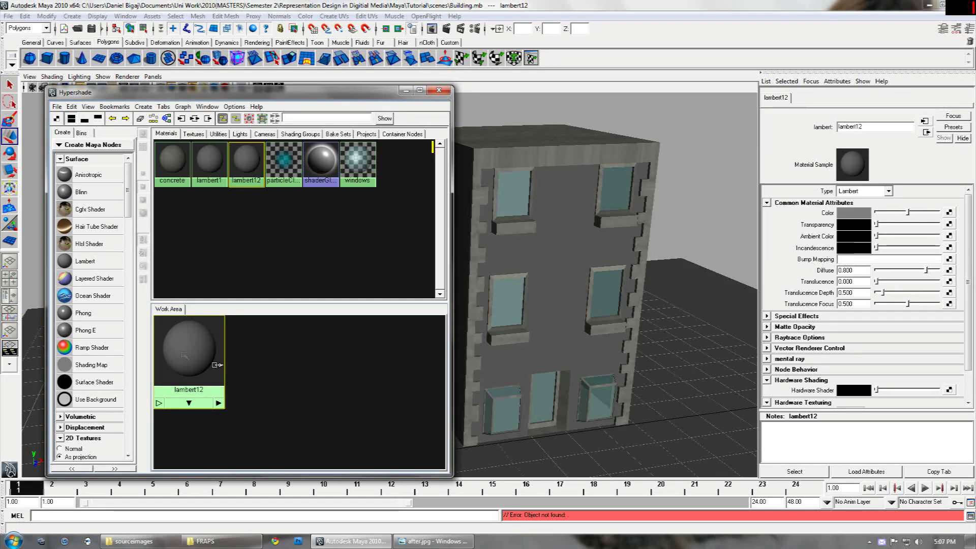
pyautogui.moveTo(184, 353); pyautogui.dragTo(243, 377)
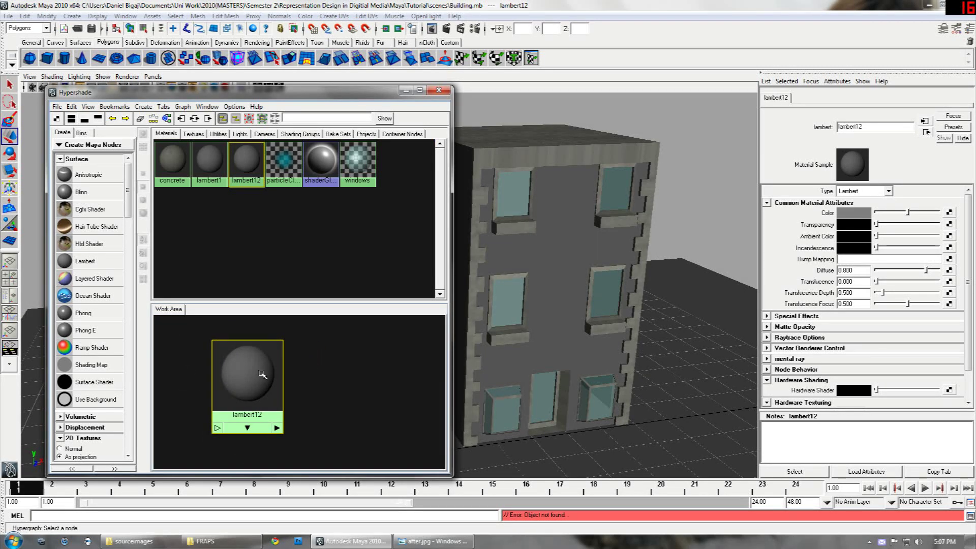
pyautogui.moveTo(245, 353); pyautogui.dragTo(215, 361)
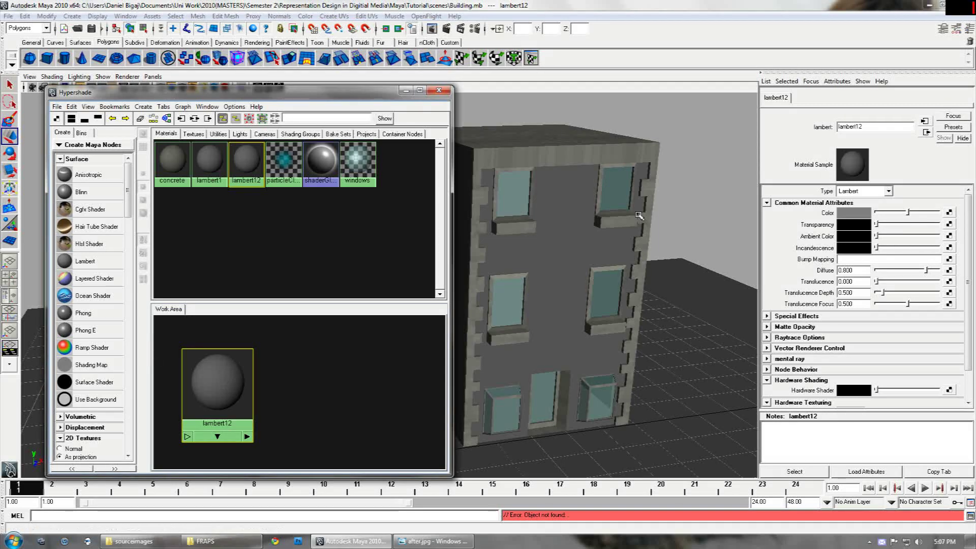
# Hide the Attribute Editor and bring it back by opening the new Lambert material's attributes.
pyautogui.rightClick(887, 76)
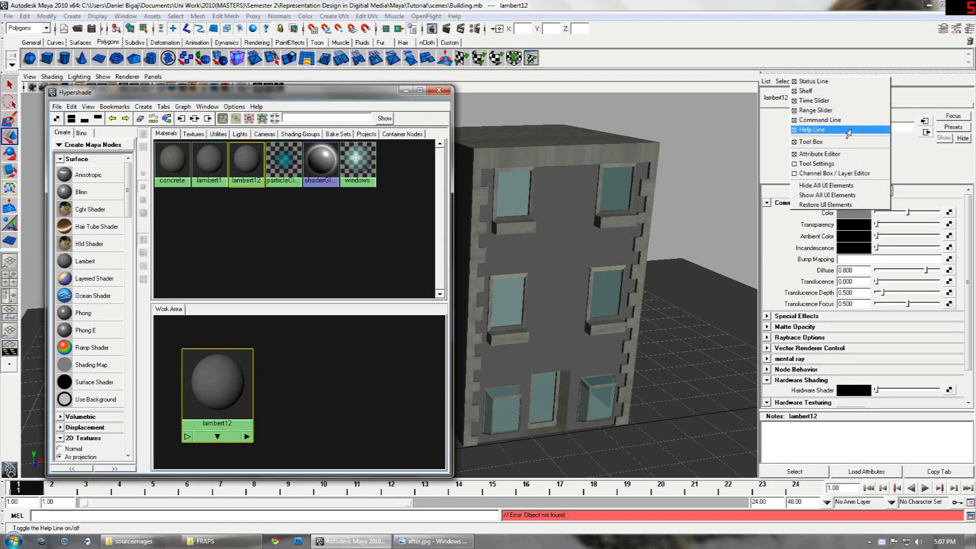
pyautogui.click(843, 154)
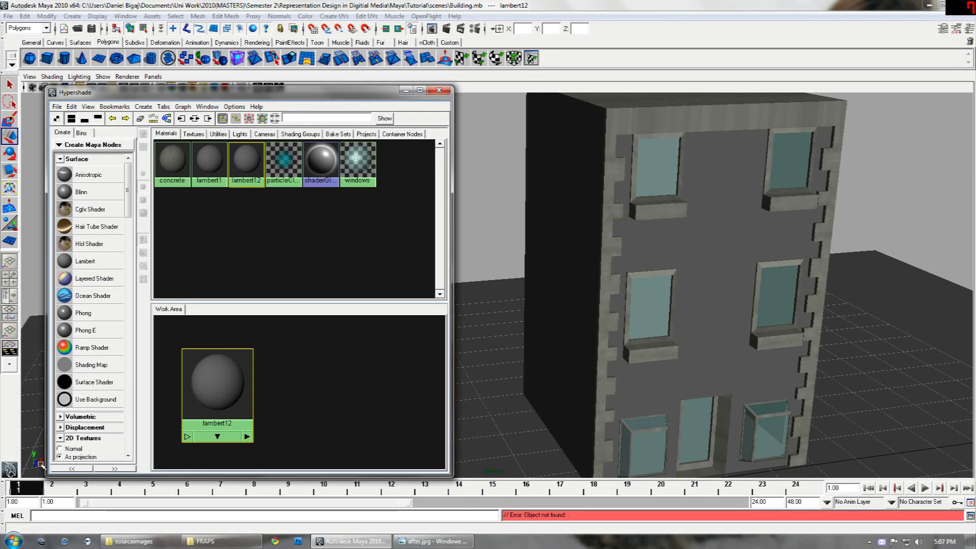
pyautogui.doubleClick(220, 388)
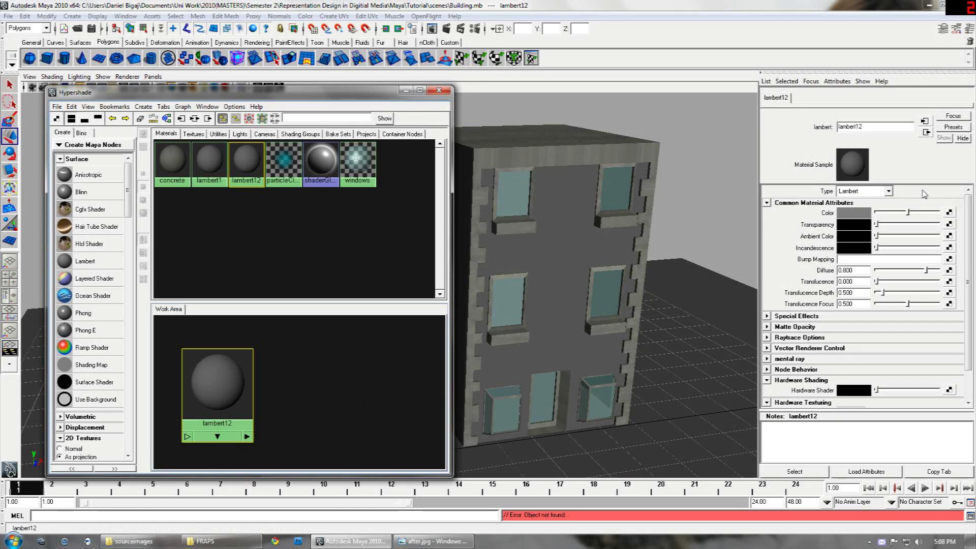
# Map the new Lambert's Color to a 2D File texture created as a projection.
pyautogui.moveTo(968, 218)
pyautogui.mouseDown()
pyautogui.moveTo(968, 228)
pyautogui.moveTo(969, 216)
pyautogui.mouseUp()
pyautogui.click(948, 212)
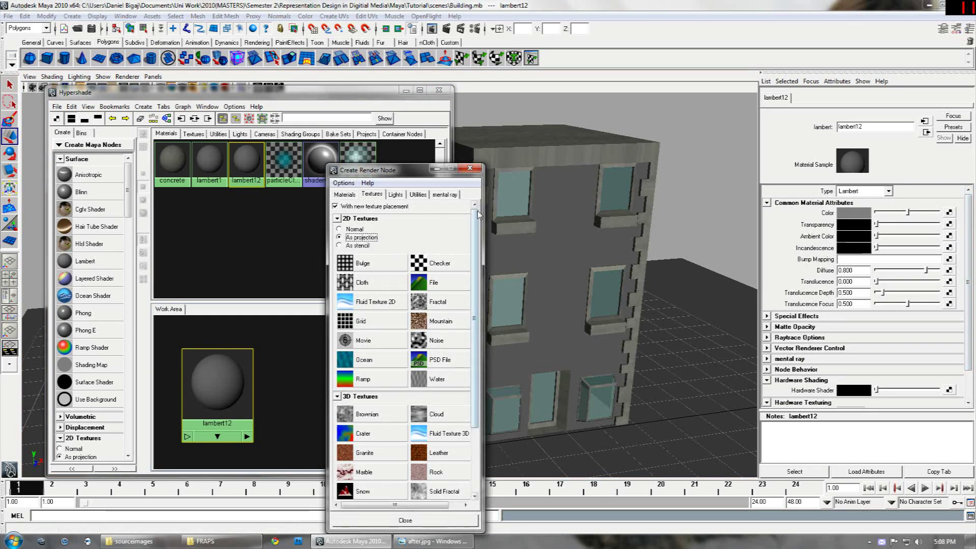
pyautogui.moveTo(409, 174); pyautogui.dragTo(431, 134)
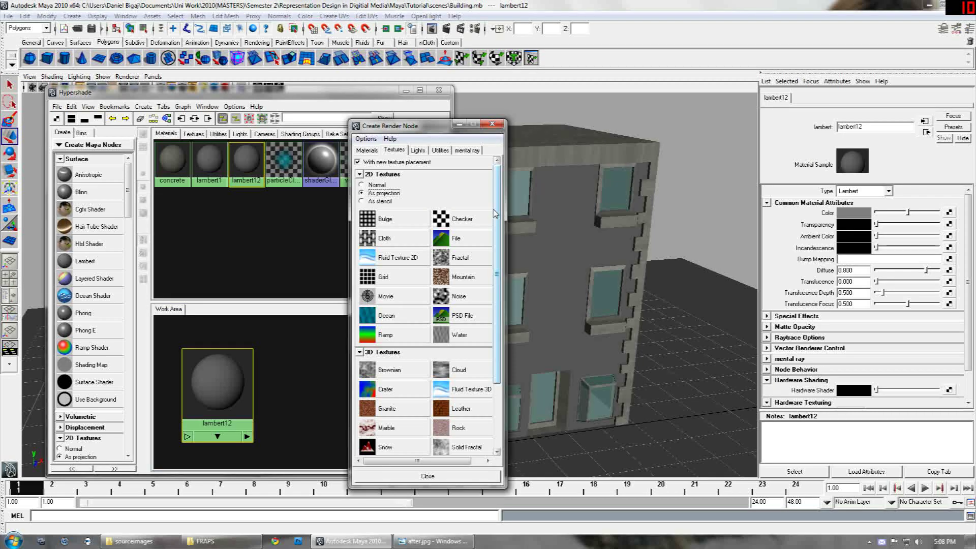
pyautogui.moveTo(497, 206); pyautogui.dragTo(498, 208)
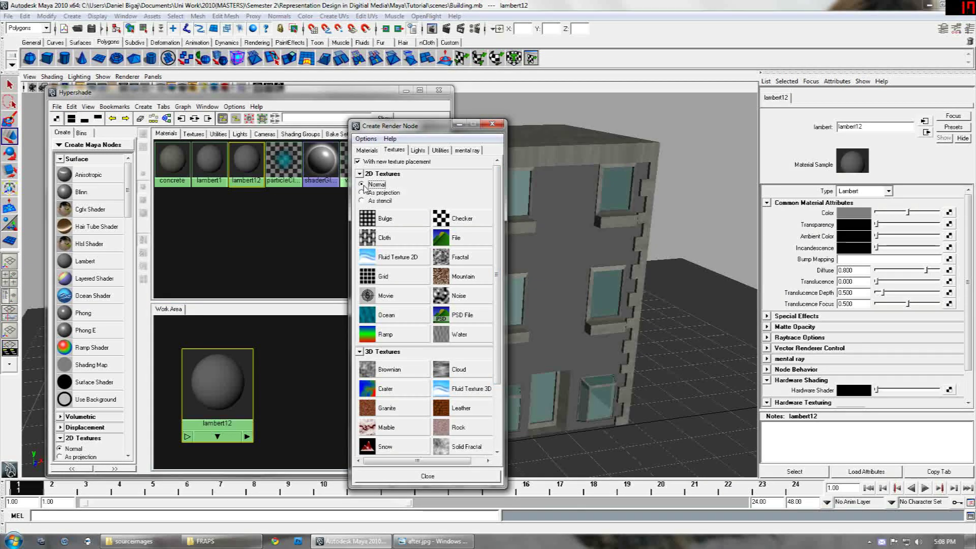
pyautogui.click(362, 192)
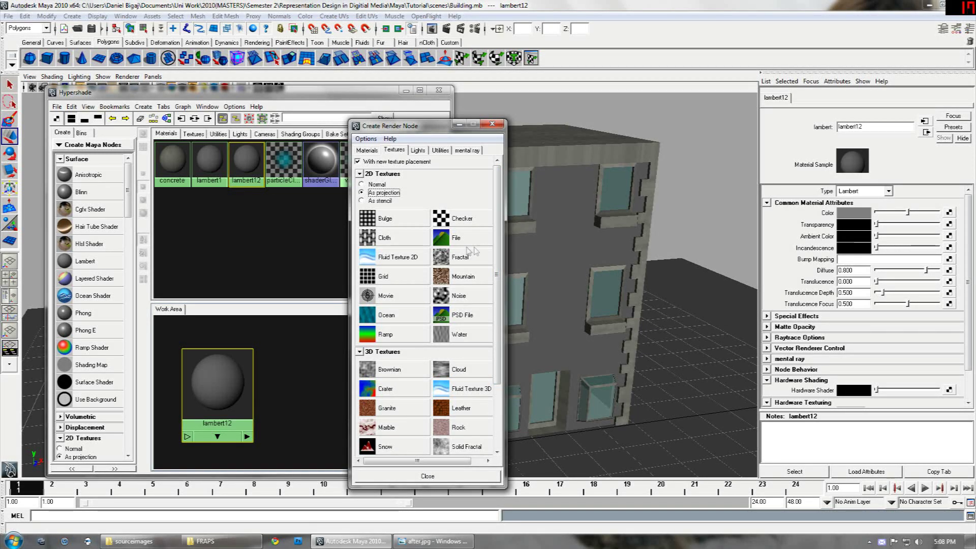
pyautogui.click(450, 242)
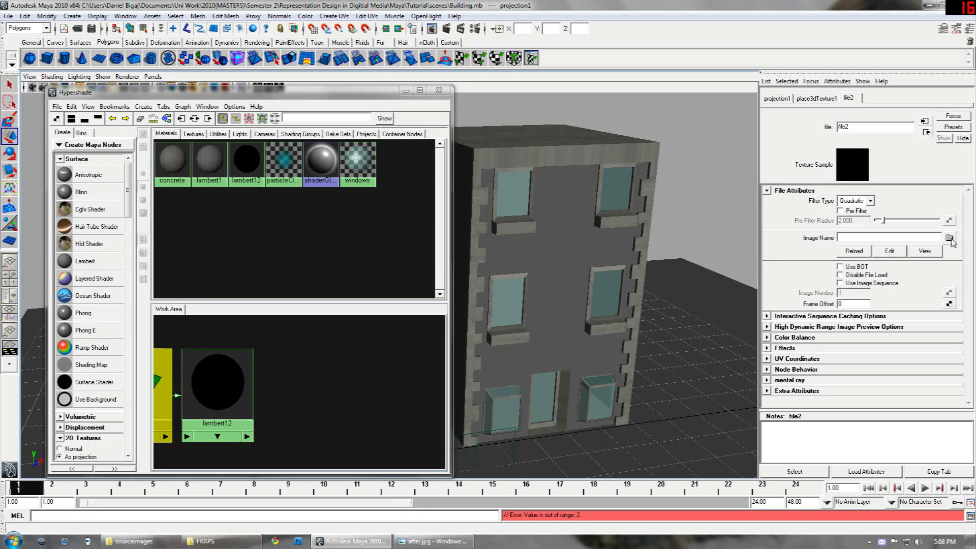
# Load the brick image 375-v1.jpg from the sourceimages folder into the file texture.
pyautogui.click(948, 238)
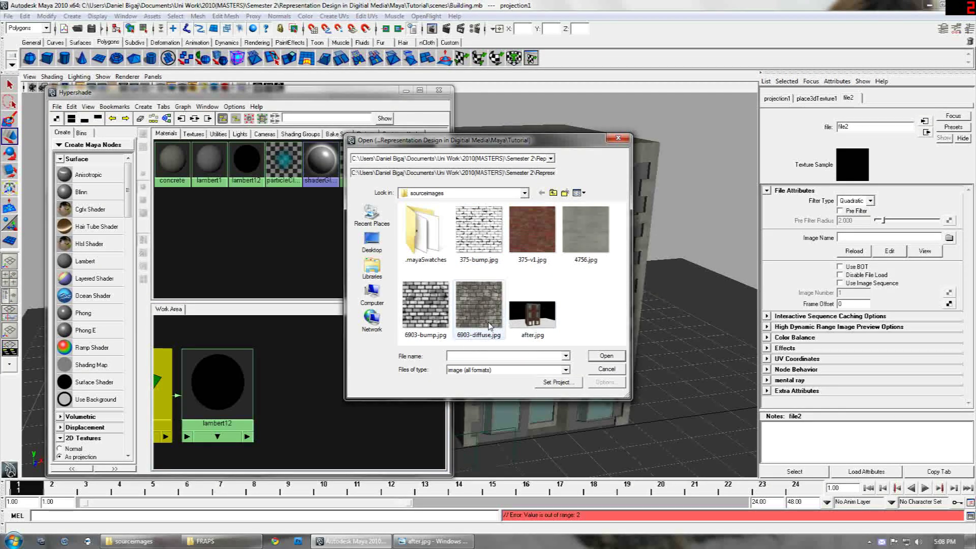
pyautogui.click(532, 230)
pyautogui.press('Return')
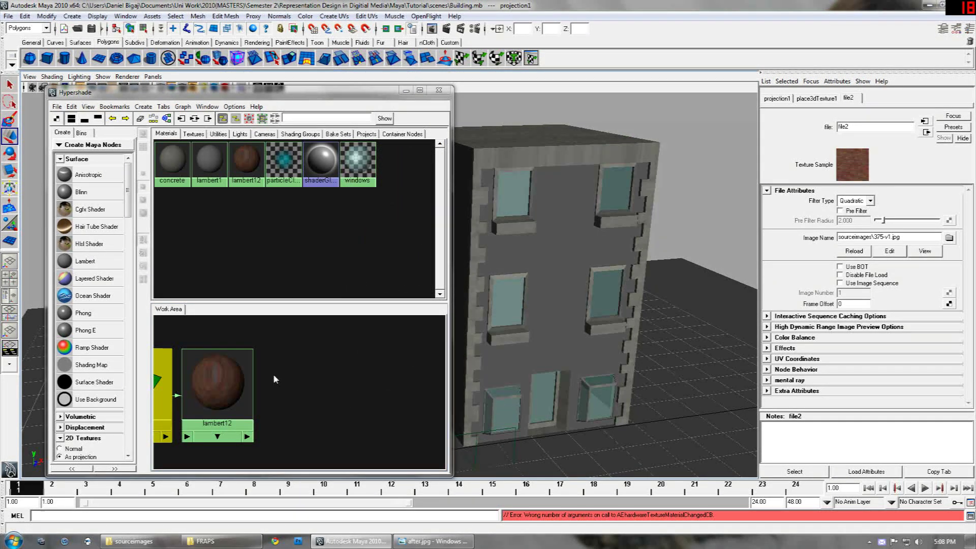
# Spread out the overlapping placement, projection, file and Lambert nodes in the Hypershade work area.
pyautogui.scroll(-5, 276, 376)
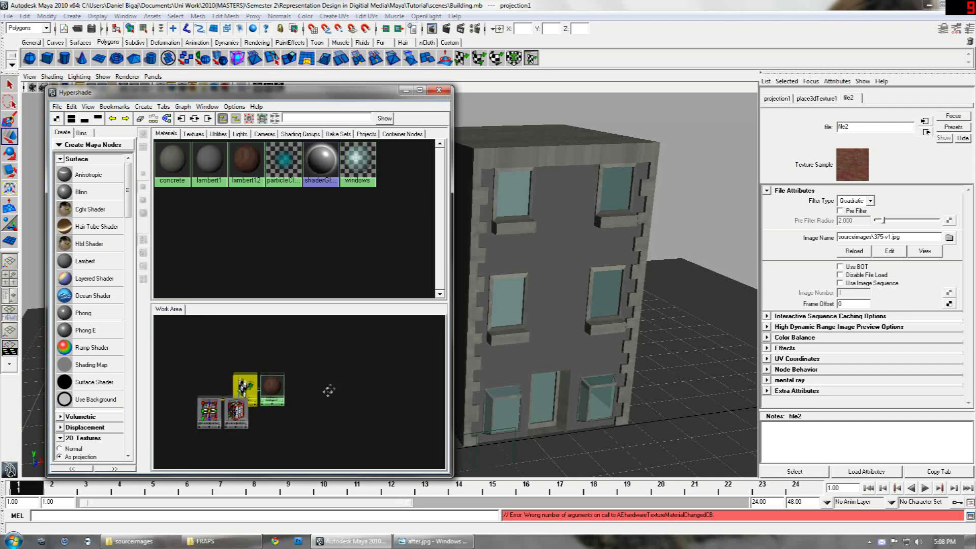
pyautogui.scroll(3, 268, 389)
pyautogui.scroll(-4, 268, 390)
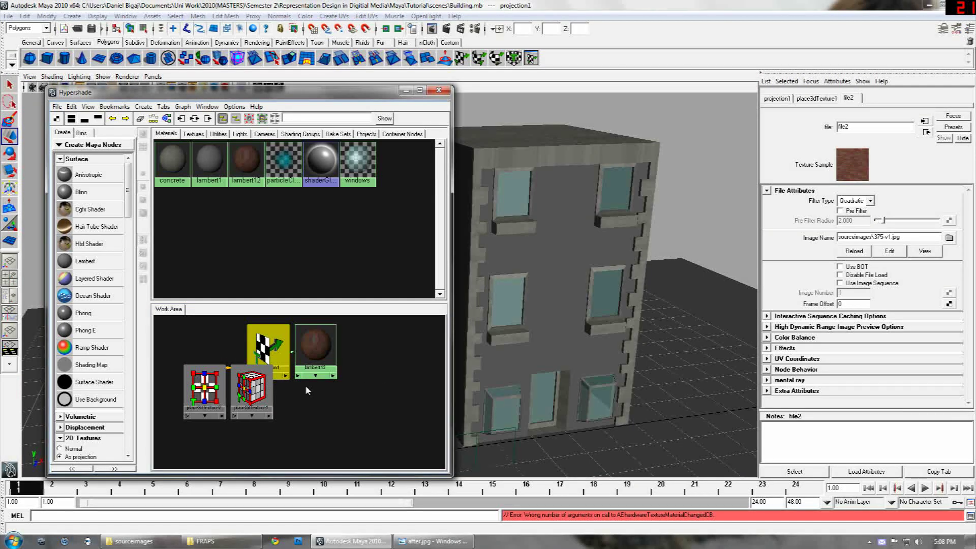
pyautogui.moveTo(288, 380); pyautogui.dragTo(249, 359)
pyautogui.moveTo(288, 404); pyautogui.dragTo(224, 354)
pyautogui.moveTo(249, 407)
pyautogui.mouseDown()
pyautogui.moveTo(227, 401)
pyautogui.moveTo(261, 400)
pyautogui.moveTo(219, 400)
pyautogui.moveTo(249, 402)
pyautogui.mouseUp()
pyautogui.moveTo(329, 374); pyautogui.dragTo(293, 356)
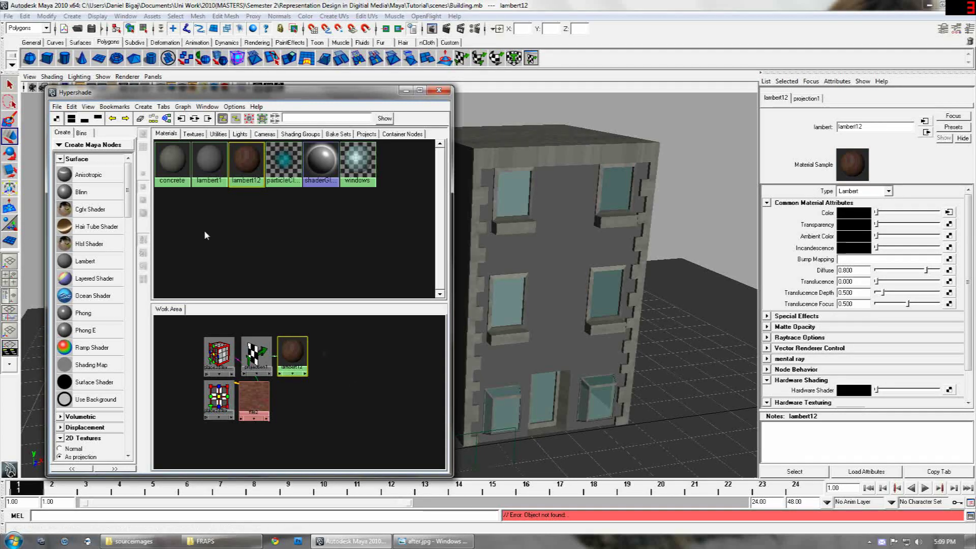
# Graph the brick Lambert material's node network in the Hypershade work area.
pyautogui.scroll(-5, 322, 347)
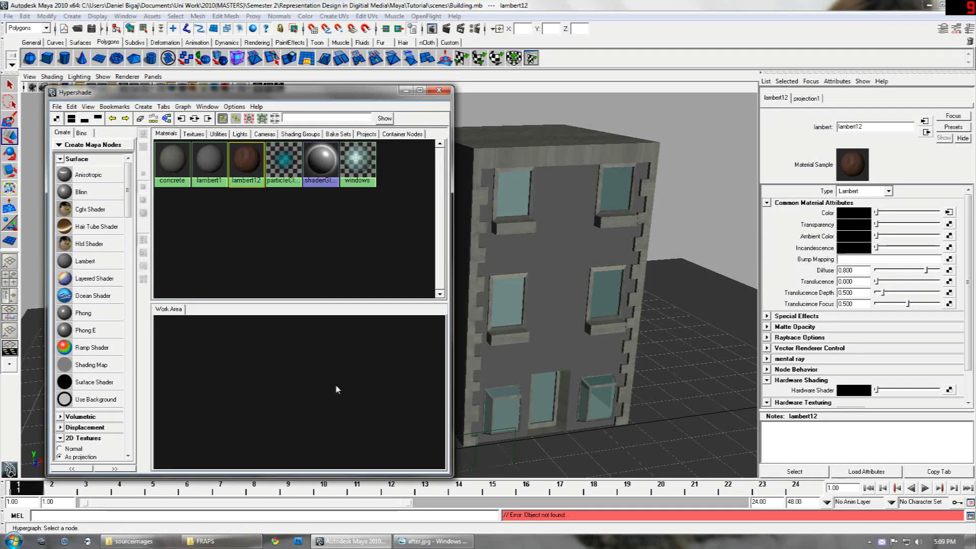
pyautogui.scroll(7, 298, 392)
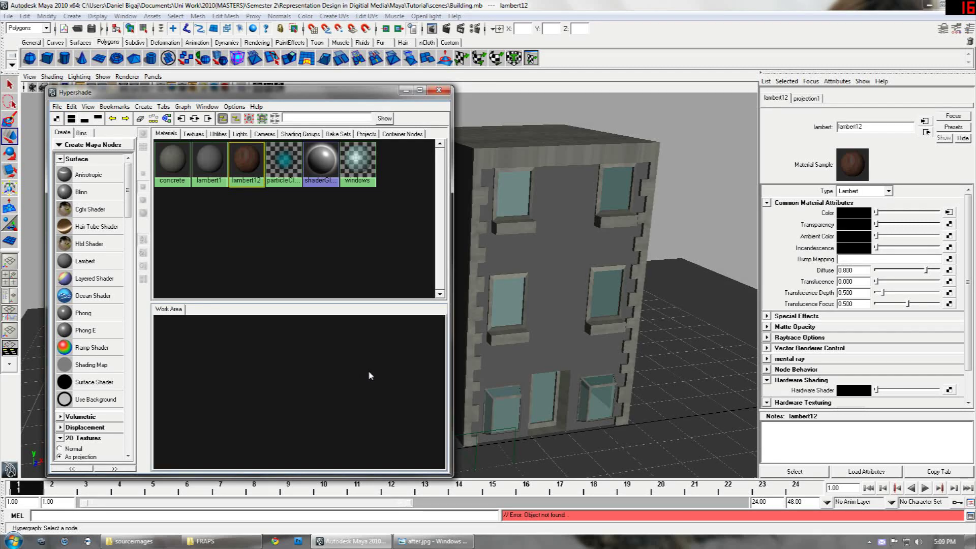
pyautogui.rightClick(250, 164)
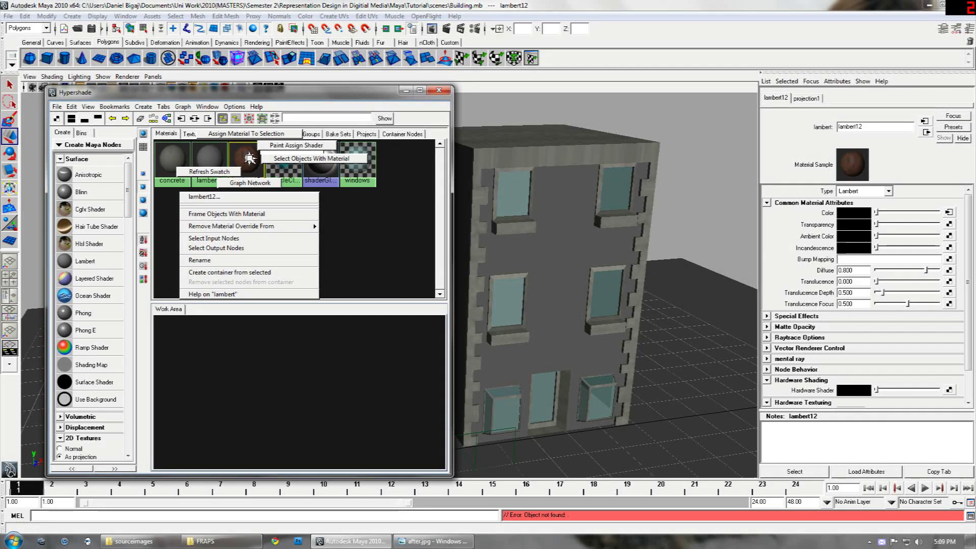
pyautogui.click(254, 181)
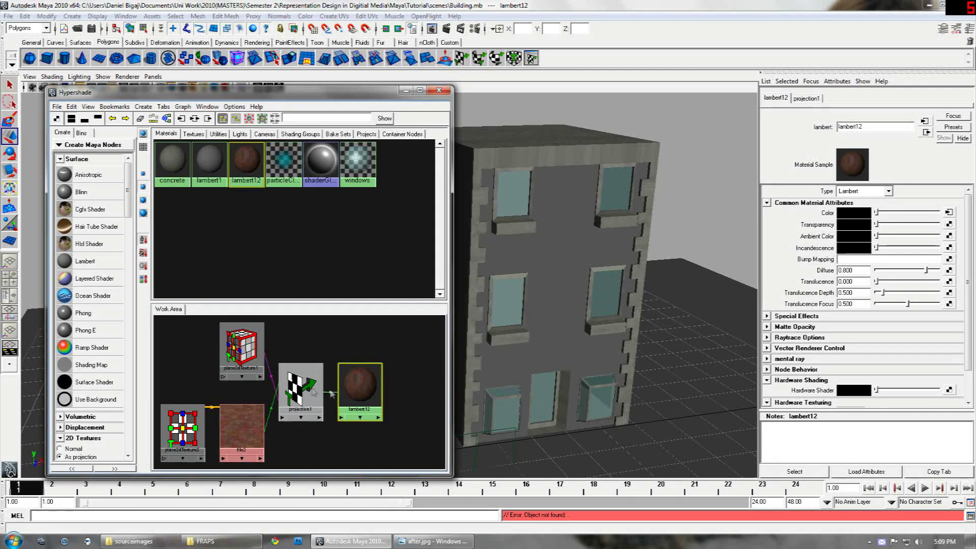
pyautogui.keyDown('alt'); pyautogui.moveTo(304, 386); pyautogui.dragTo(292, 422, button='right'); pyautogui.keyUp('alt')
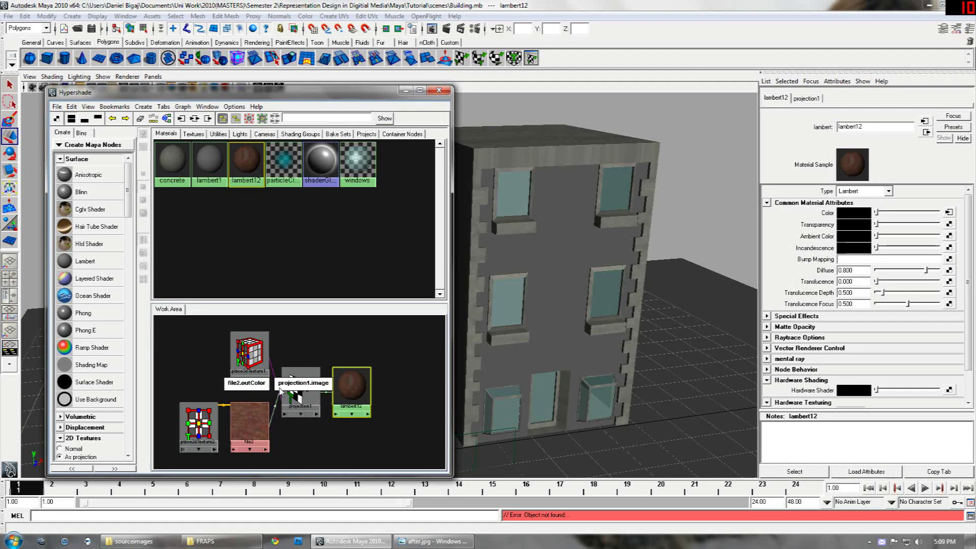
# Assign the brick Lambert material to the building's main wall surface.
pyautogui.keyDown('alt'); pyautogui.moveTo(546, 302); pyautogui.dragTo(614, 277, button='middle'); pyautogui.keyUp('alt')
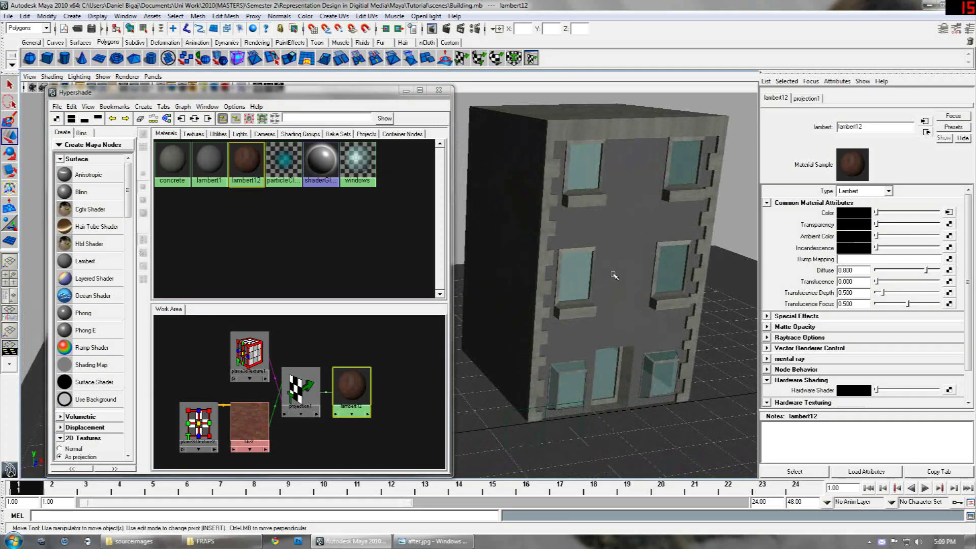
pyautogui.moveTo(355, 384); pyautogui.dragTo(360, 383, button='middle')
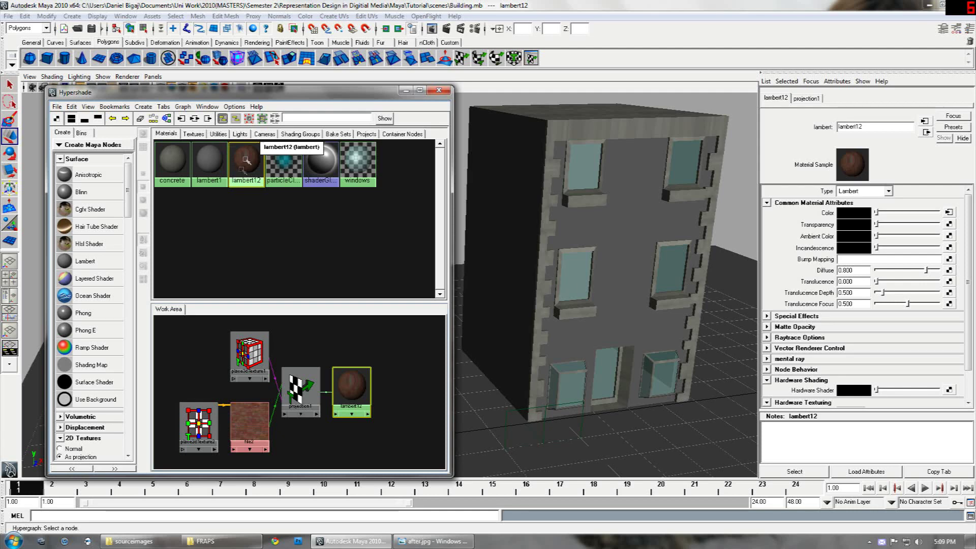
pyautogui.moveTo(246, 160); pyautogui.dragTo(579, 218, button='middle')
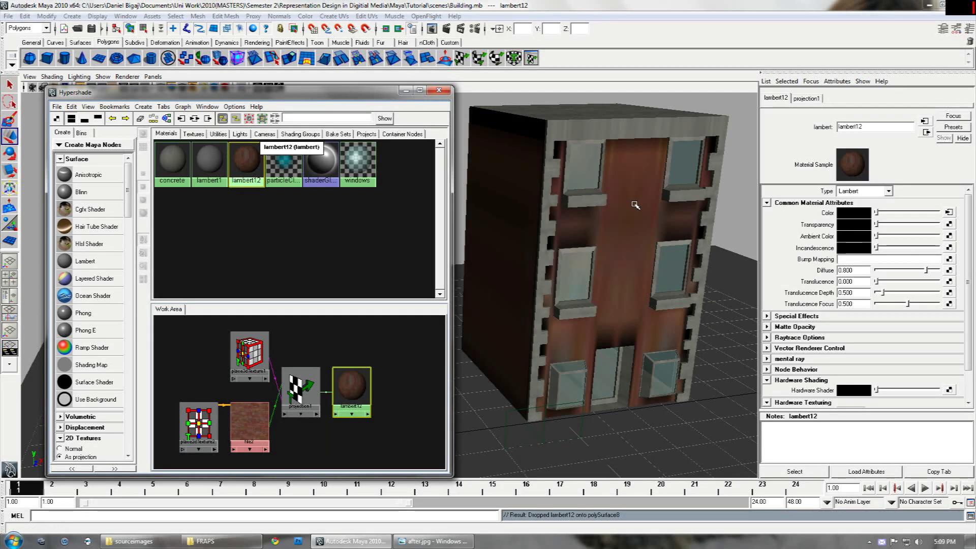
# Examine how the brick texture is projected onto the building's front and side walls, and shift the Hypershade window down slightly.
pyautogui.keyDown('alt'); pyautogui.moveTo(635, 205); pyautogui.dragTo(572, 322); pyautogui.keyUp('alt')
pyautogui.keyDown('alt'); pyautogui.moveTo(573, 321); pyautogui.dragTo(607, 278, button='middle'); pyautogui.keyUp('alt')
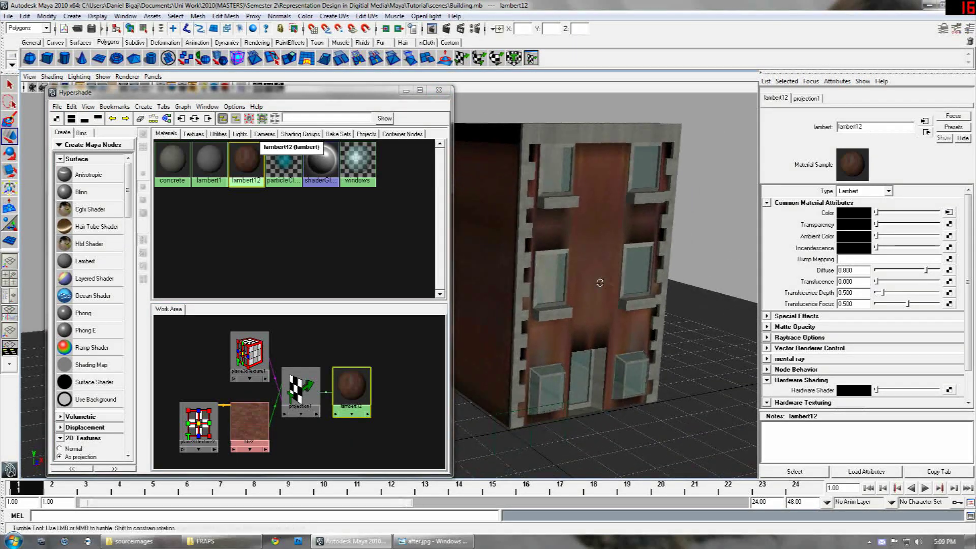
pyautogui.moveTo(599, 281)
pyautogui.keyDown('alt'); pyautogui.mouseDown()
pyautogui.moveTo(588, 285)
pyautogui.moveTo(613, 288)
pyautogui.moveTo(582, 282)
pyautogui.moveTo(614, 274)
pyautogui.mouseUp(); pyautogui.keyUp('alt')
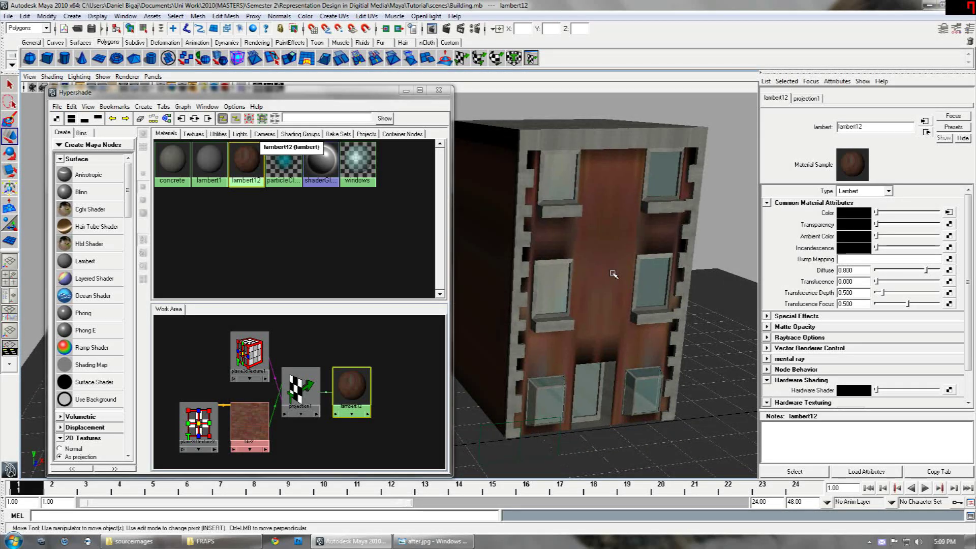
pyautogui.keyDown('alt'); pyautogui.moveTo(613, 274); pyautogui.dragTo(595, 268); pyautogui.keyUp('alt')
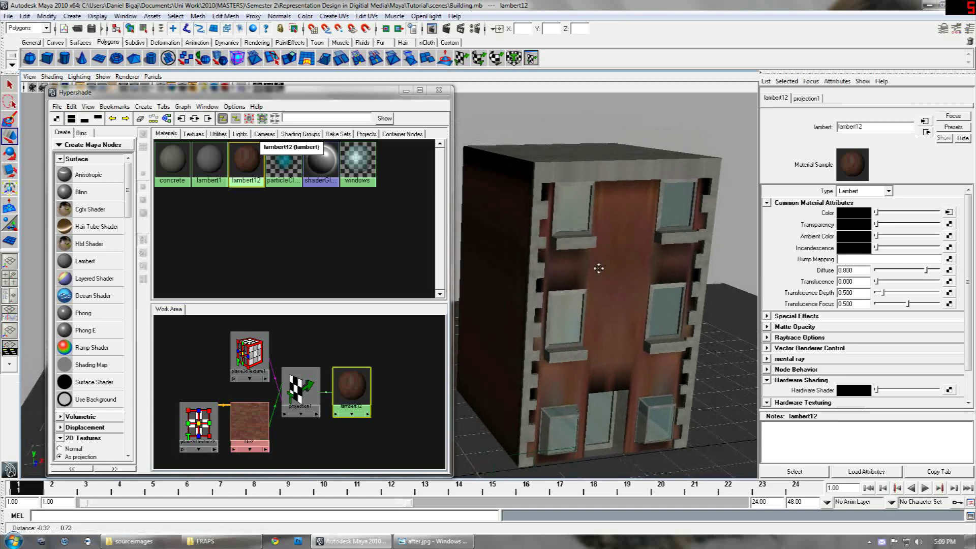
pyautogui.keyDown('alt'); pyautogui.moveTo(601, 269); pyautogui.dragTo(632, 267, button='middle'); pyautogui.keyUp('alt')
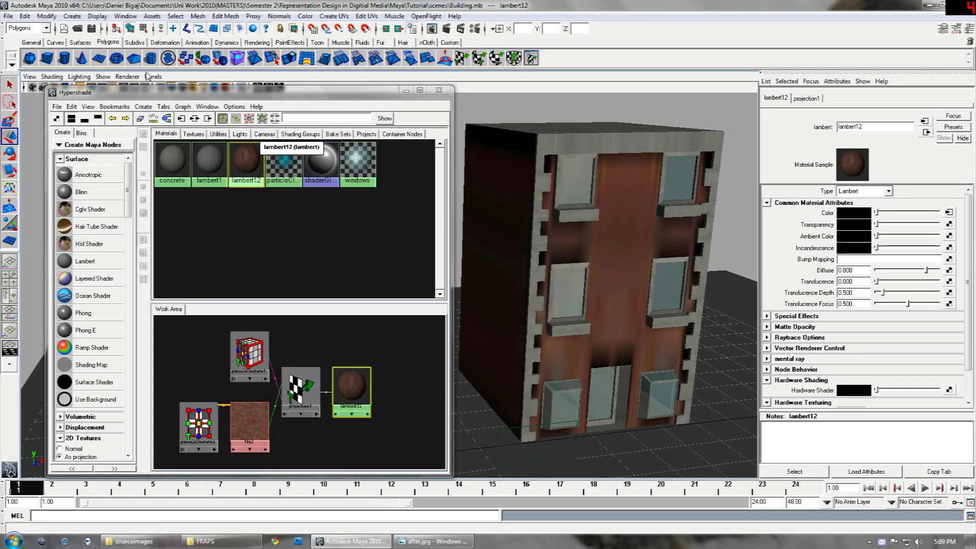
pyautogui.moveTo(217, 92); pyautogui.dragTo(206, 110)
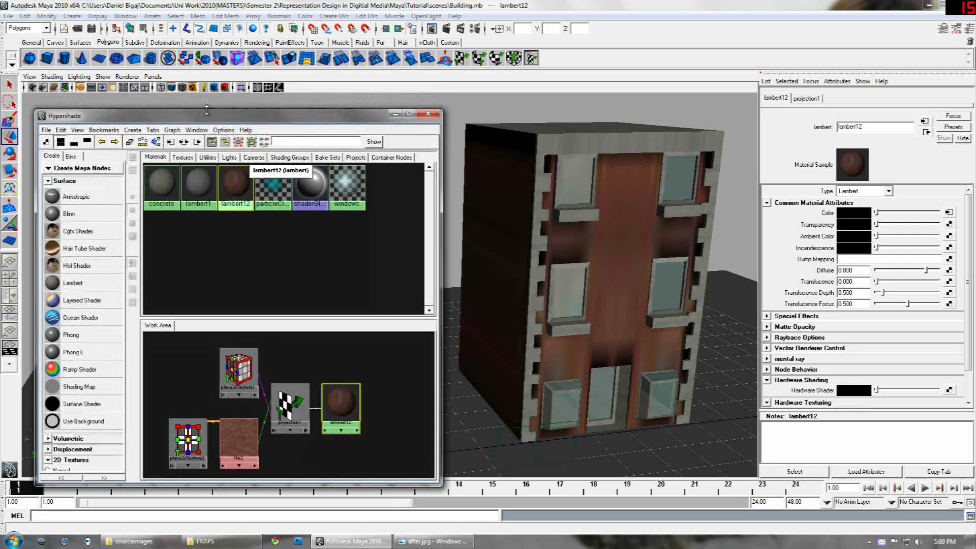
# Switch the viewport to high quality rendering with colour and bump texture resolutions of 1024.
pyautogui.click(126, 77)
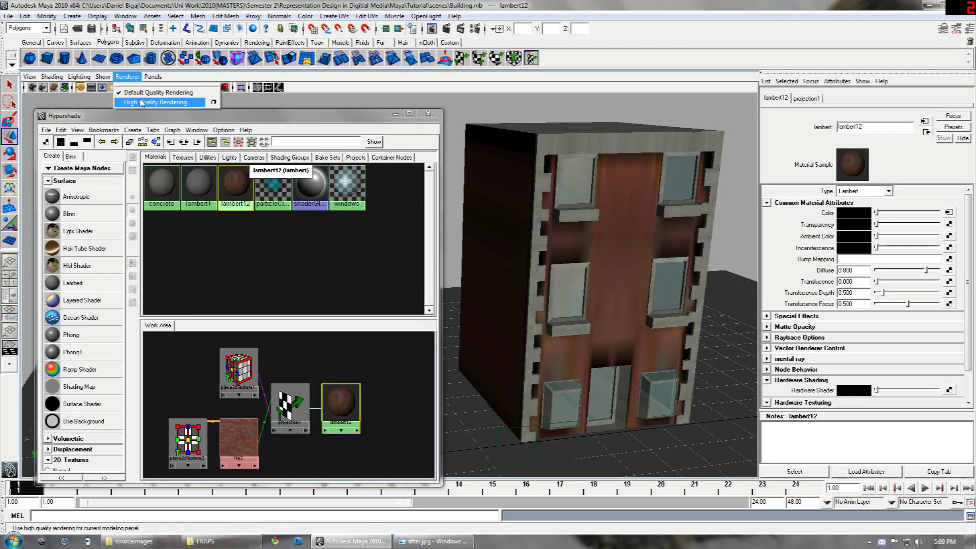
pyautogui.click(214, 102)
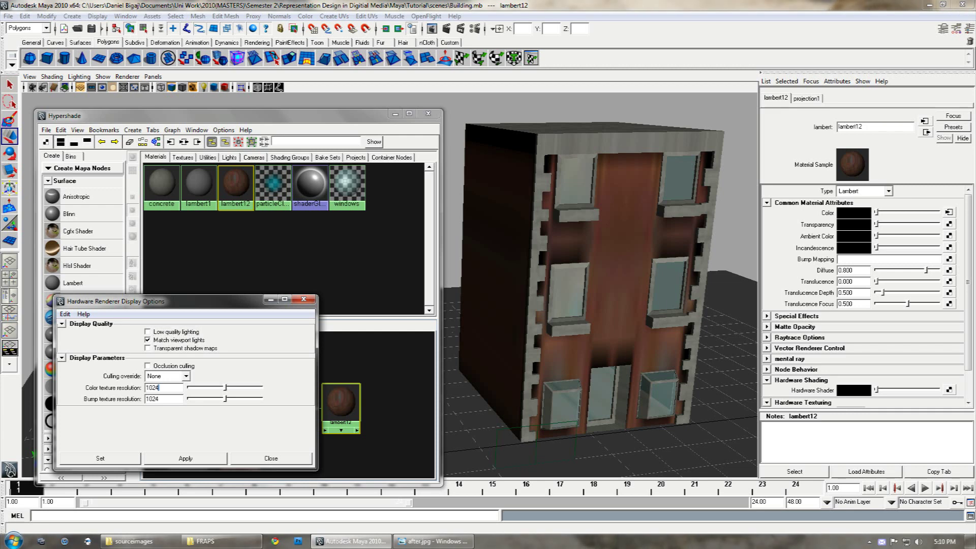
pyautogui.doubleClick(157, 387)
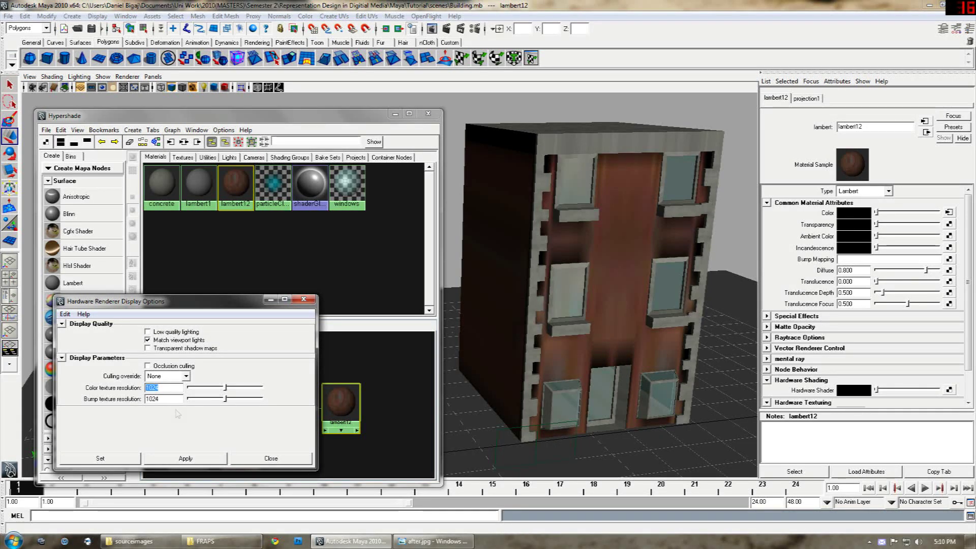
pyautogui.click(169, 388)
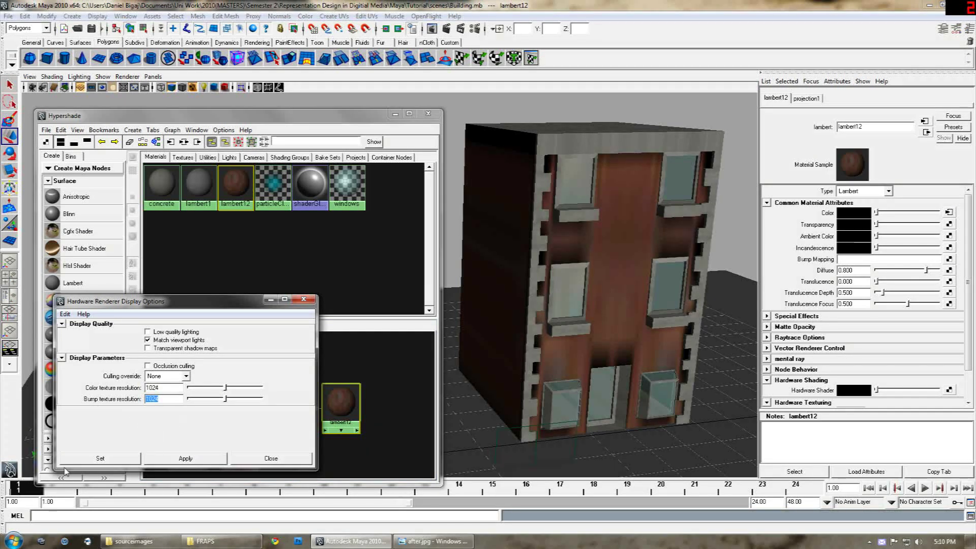
pyautogui.click(118, 459)
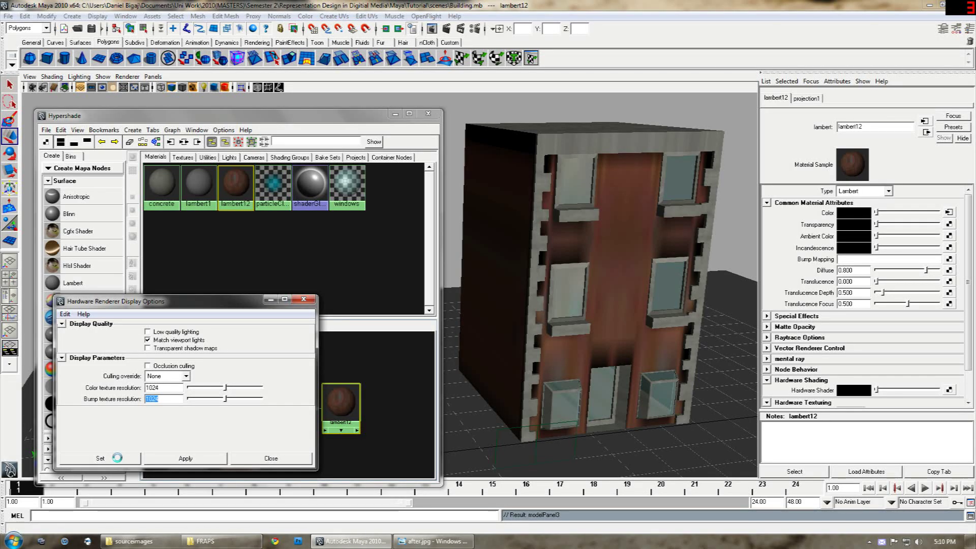
# Raise the brick projection's 3D placement node along the building's front to a Y translation of 2.225.
pyautogui.keyDown('alt'); pyautogui.moveTo(724, 285); pyautogui.dragTo(584, 257); pyautogui.keyUp('alt')
pyautogui.scroll(5, 584, 254)
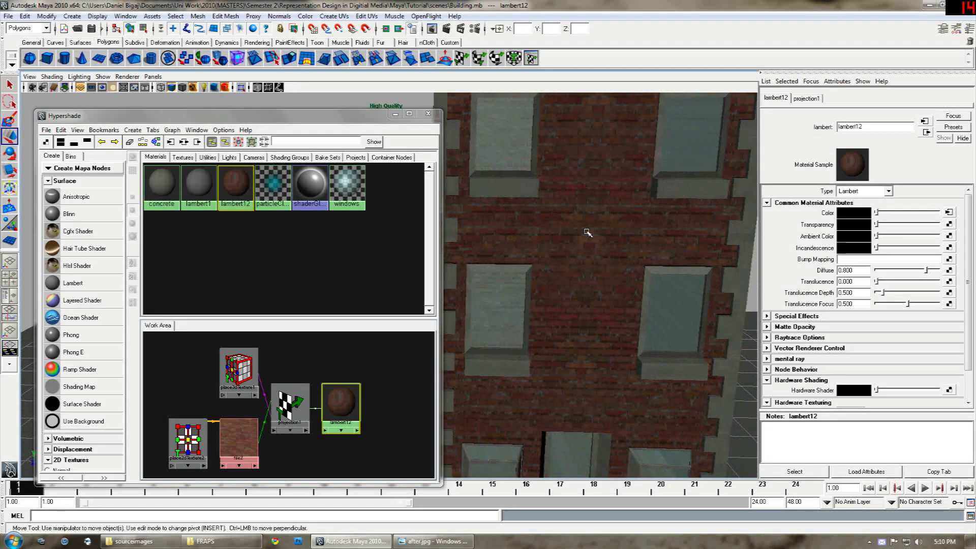
pyautogui.keyDown('alt'); pyautogui.moveTo(587, 232); pyautogui.dragTo(611, 253); pyautogui.keyUp('alt')
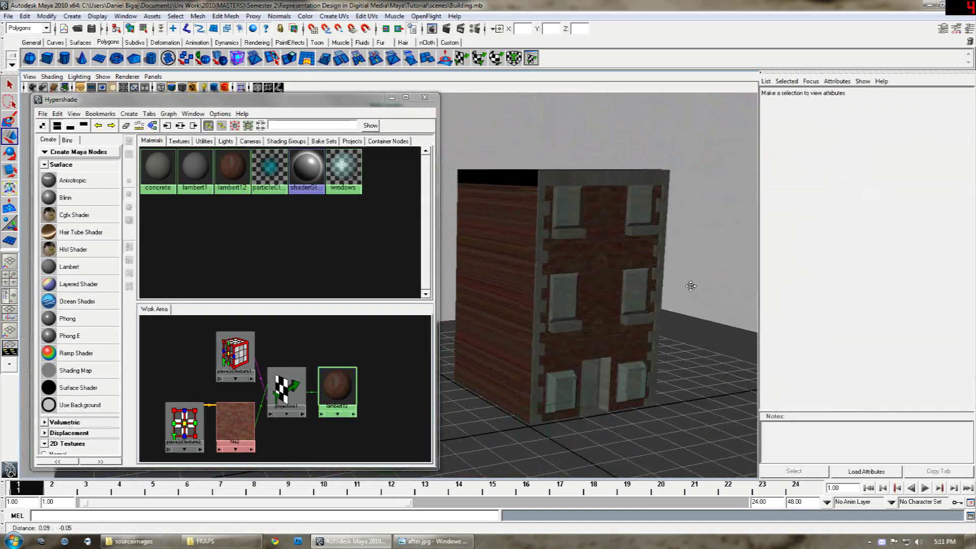
pyautogui.keyDown('alt'); pyautogui.moveTo(695, 245); pyautogui.dragTo(705, 262); pyautogui.keyUp('alt')
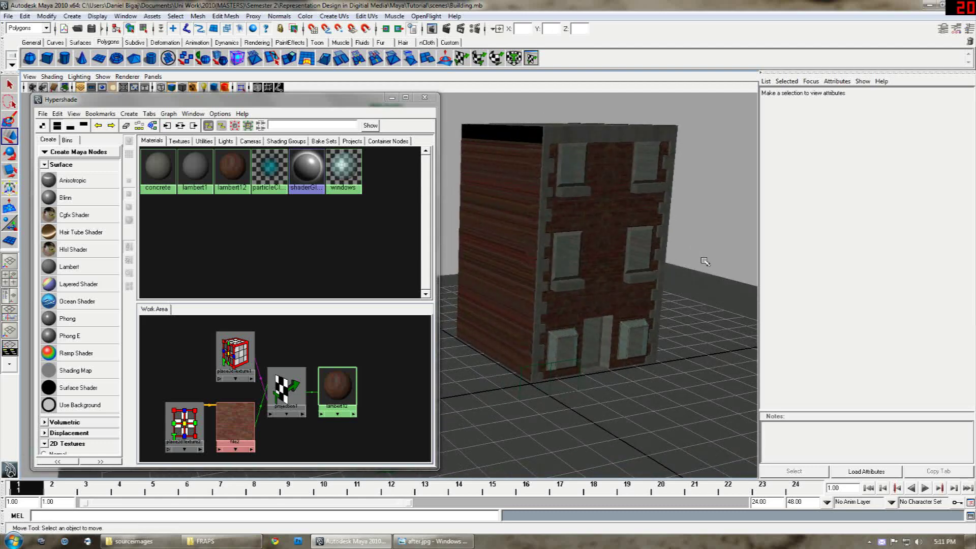
pyautogui.click(525, 372)
pyautogui.keyDown('alt'); pyautogui.moveTo(525, 372); pyautogui.dragTo(538, 355); pyautogui.keyUp('alt')
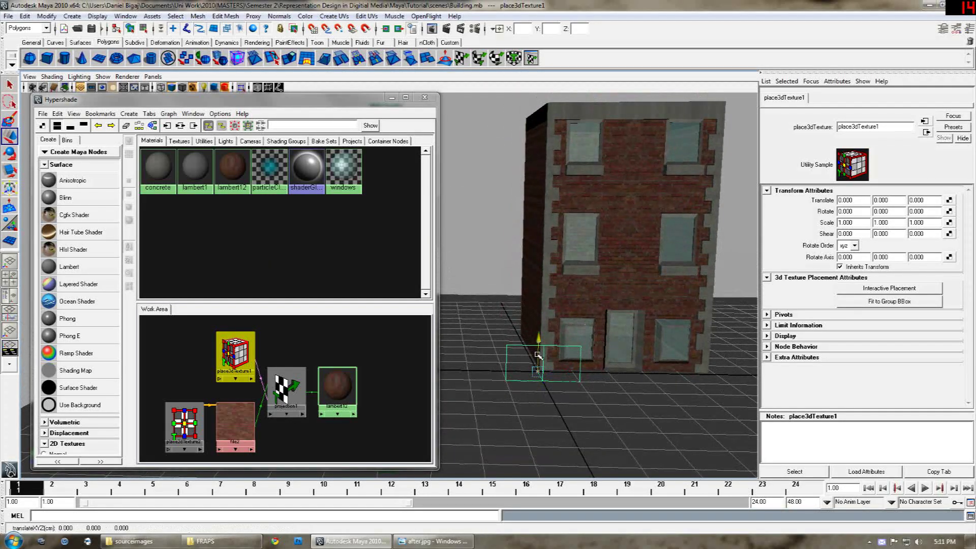
pyautogui.moveTo(539, 329); pyautogui.dragTo(539, 322)
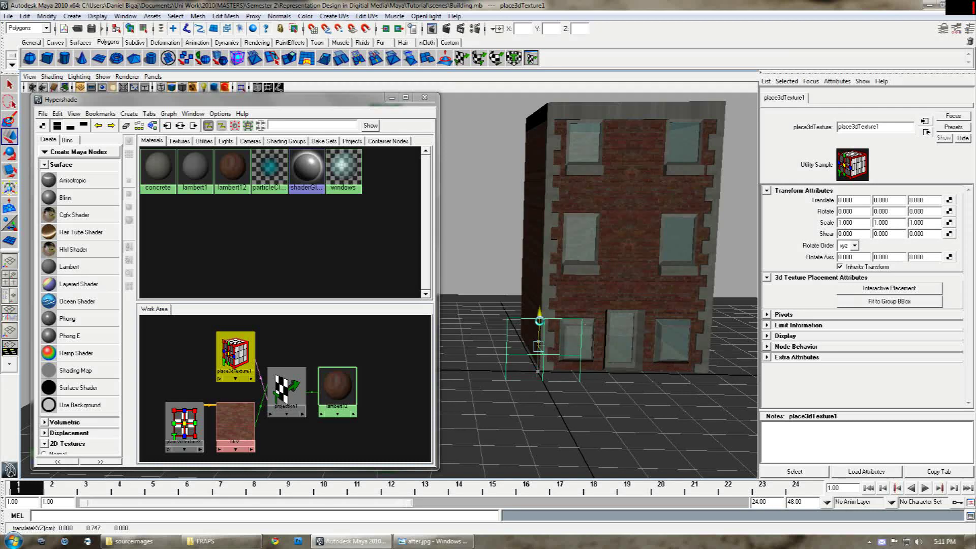
pyautogui.moveTo(543, 286); pyautogui.dragTo(613, 352)
pyautogui.scroll(4, 523, 265)
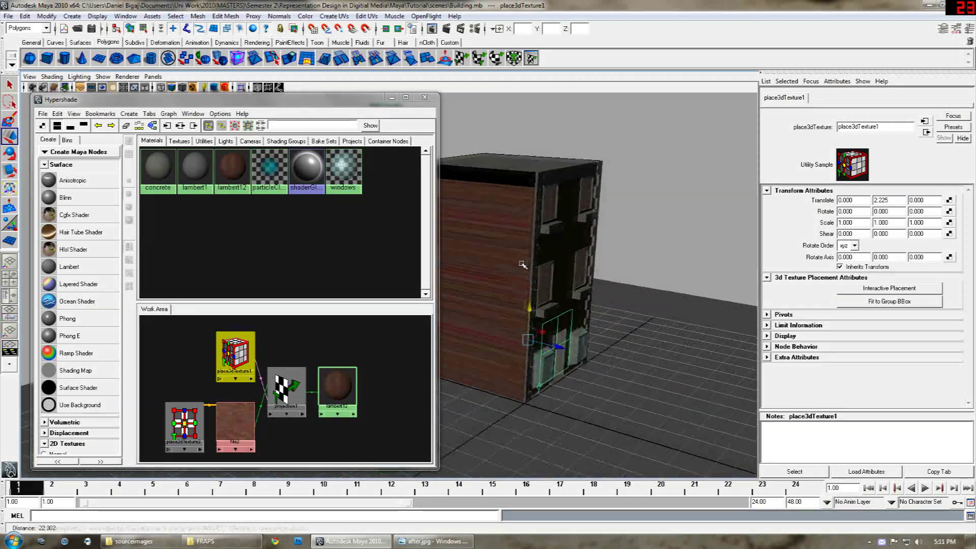
# Set the projection type of the brick texture's projection node to TriPlanar.
pyautogui.keyDown('alt'); pyautogui.moveTo(531, 270); pyautogui.dragTo(551, 298, button='middle'); pyautogui.keyUp('alt')
pyautogui.keyDown('alt'); pyautogui.moveTo(651, 324); pyautogui.dragTo(605, 348); pyautogui.keyUp('alt')
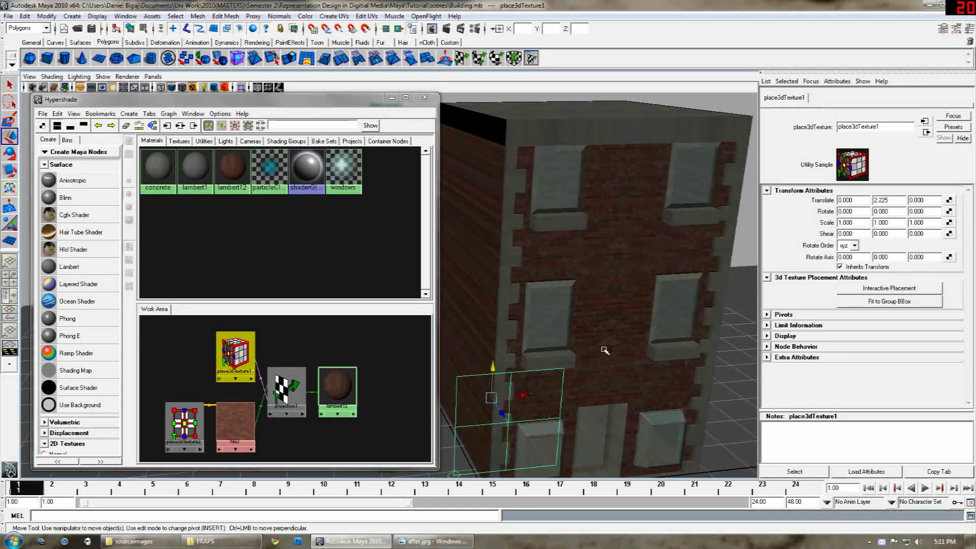
pyautogui.keyDown('alt'); pyautogui.moveTo(550, 347); pyautogui.dragTo(562, 303, button='middle'); pyautogui.keyUp('alt')
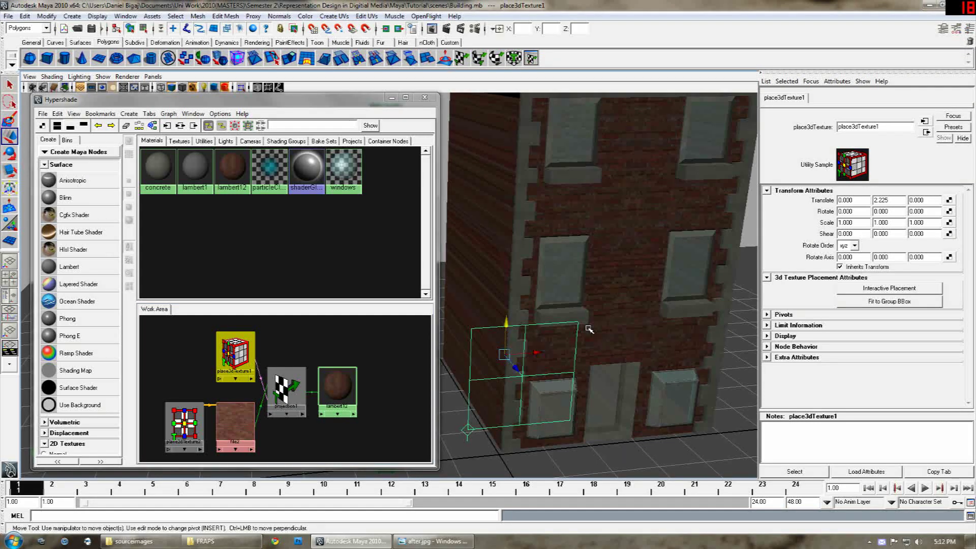
pyautogui.keyDown('alt'); pyautogui.moveTo(589, 330); pyautogui.dragTo(562, 262); pyautogui.keyUp('alt')
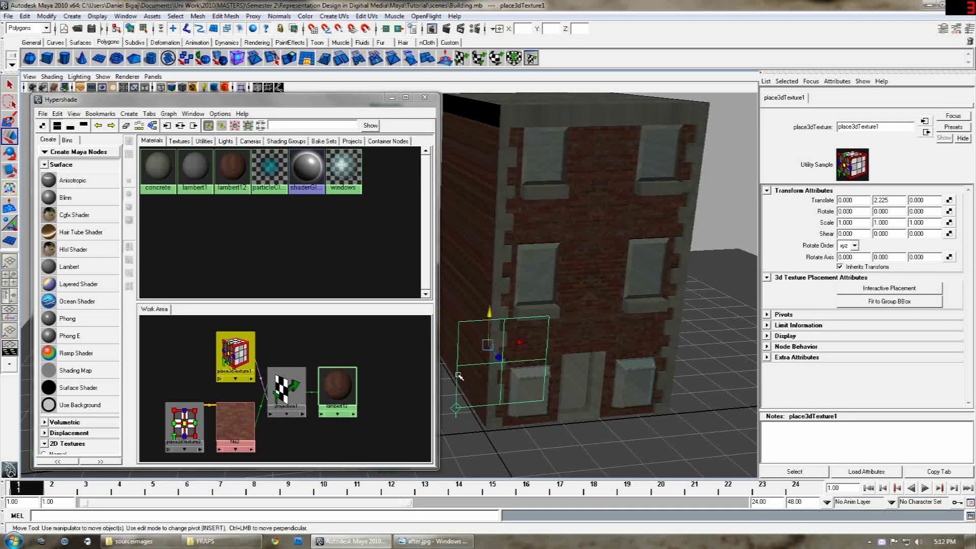
pyautogui.click(288, 389)
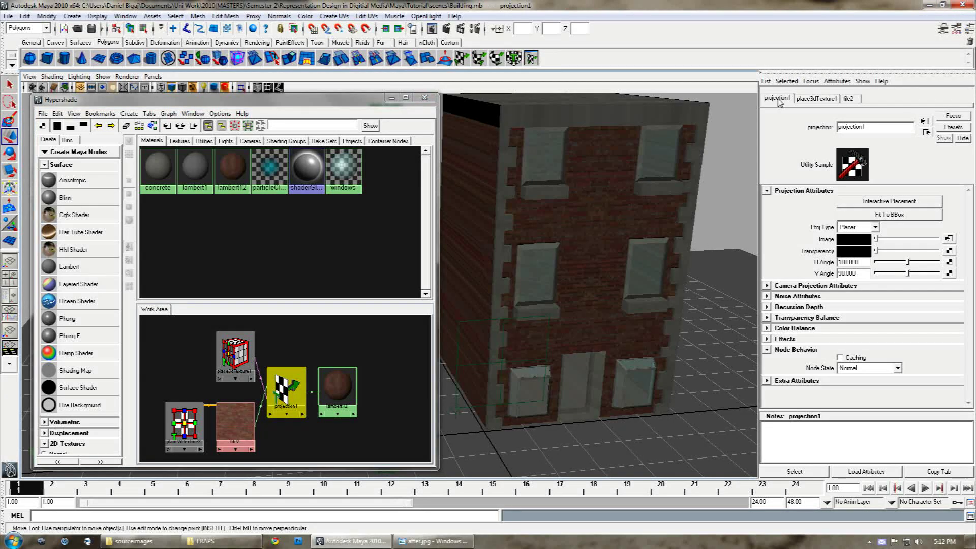
pyautogui.click(816, 98)
pyautogui.click(848, 98)
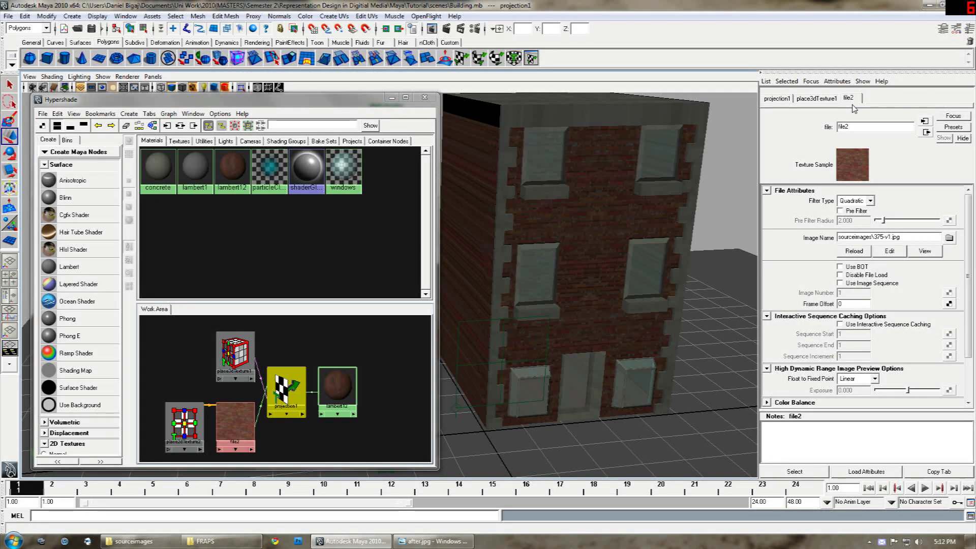
pyautogui.click(819, 99)
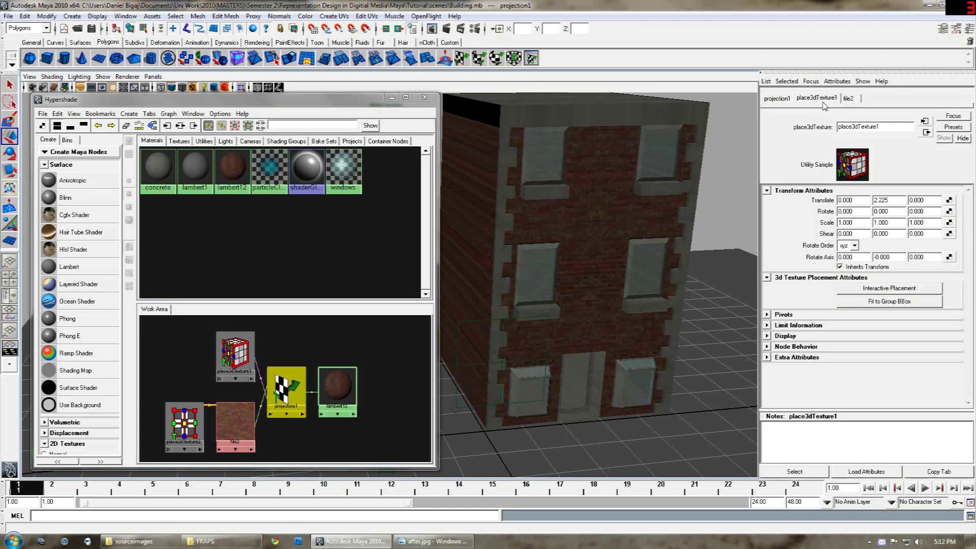
pyautogui.click(777, 99)
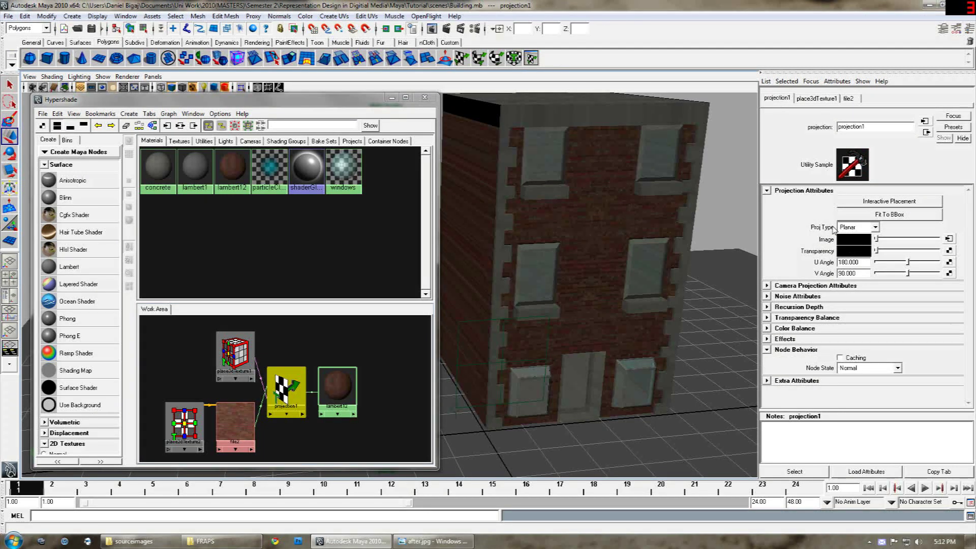
pyautogui.click(874, 227)
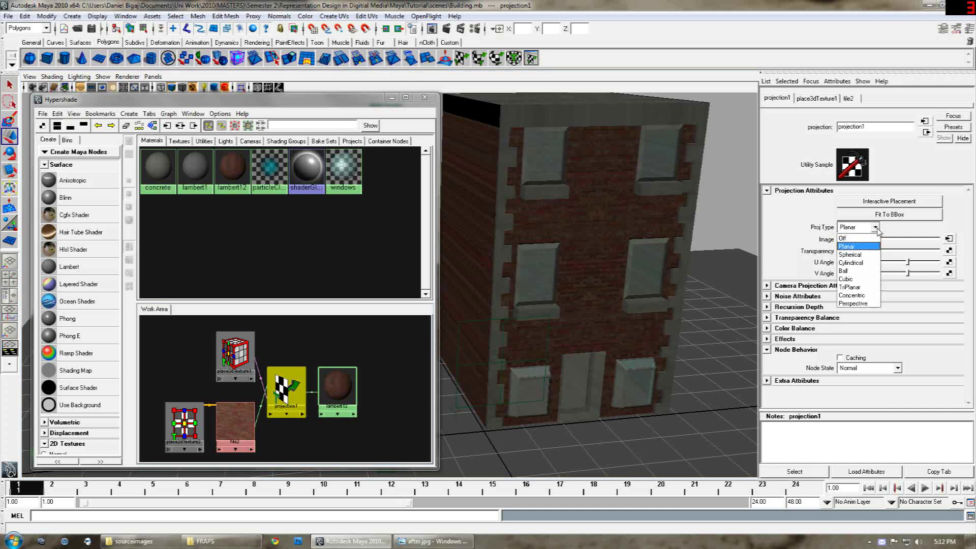
pyautogui.click(848, 287)
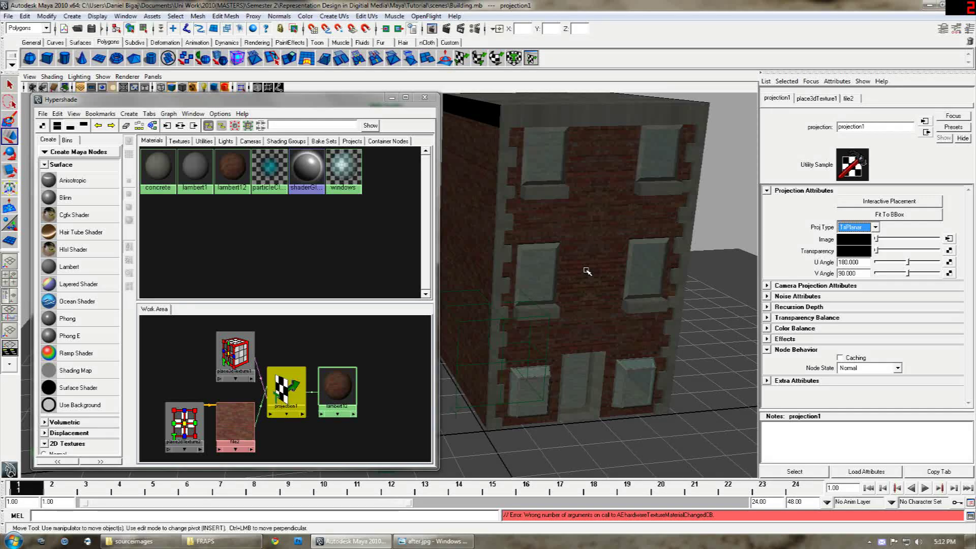
# Add a projected File texture with new texture placement as the bump mapping of the brick Lambert material.
pyautogui.moveTo(587, 271)
pyautogui.keyDown('alt'); pyautogui.mouseDown()
pyautogui.moveTo(496, 285)
pyautogui.moveTo(625, 305)
pyautogui.moveTo(599, 272)
pyautogui.moveTo(596, 297)
pyautogui.moveTo(516, 299)
pyautogui.moveTo(584, 294)
pyautogui.moveTo(596, 283)
pyautogui.moveTo(566, 280)
pyautogui.moveTo(596, 235)
pyautogui.moveTo(636, 274)
pyautogui.moveTo(623, 233)
pyautogui.moveTo(626, 275)
pyautogui.moveTo(658, 304)
pyautogui.moveTo(565, 324)
pyautogui.moveTo(580, 283)
pyautogui.mouseUp(); pyautogui.keyUp('alt')
pyautogui.scroll(-1, 566, 324)
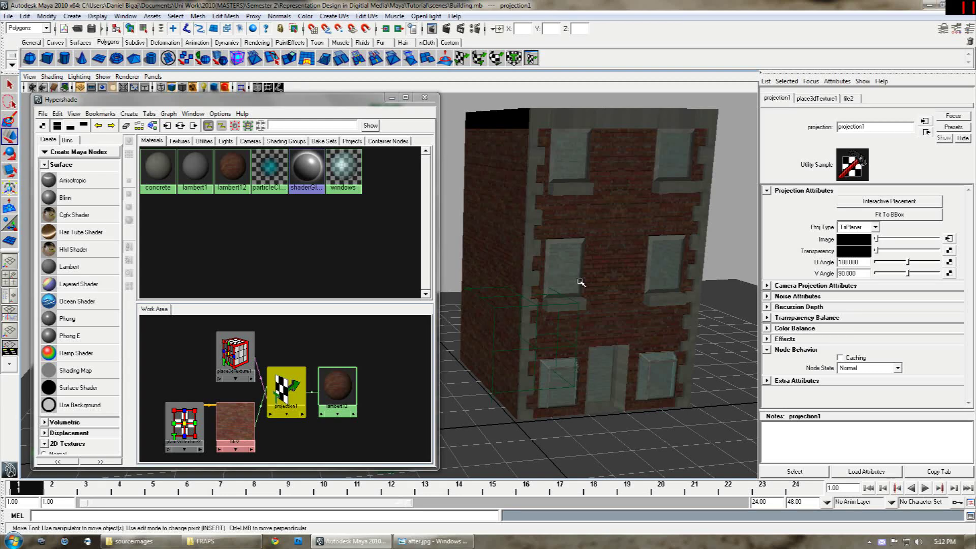
pyautogui.keyDown('alt'); pyautogui.moveTo(581, 283); pyautogui.dragTo(571, 264); pyautogui.keyUp('alt')
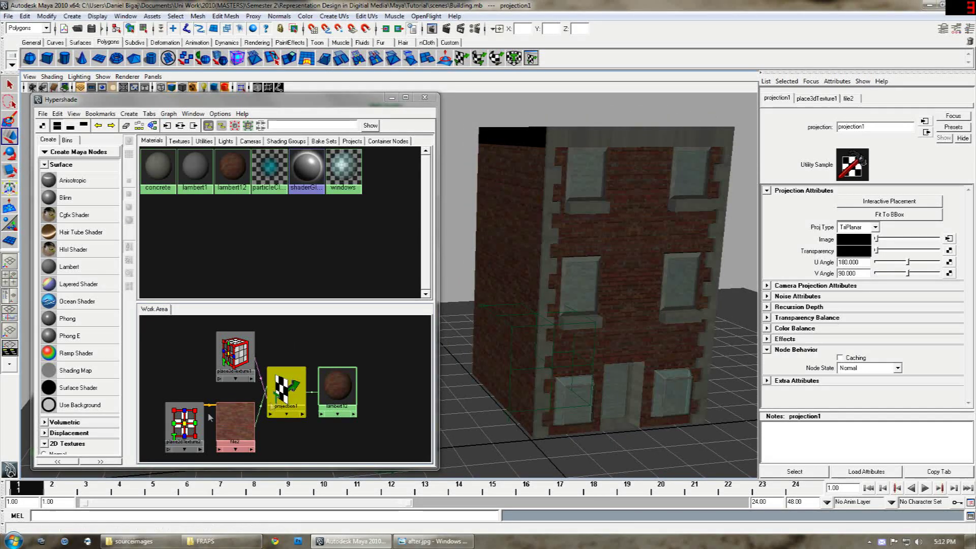
pyautogui.click(409, 372)
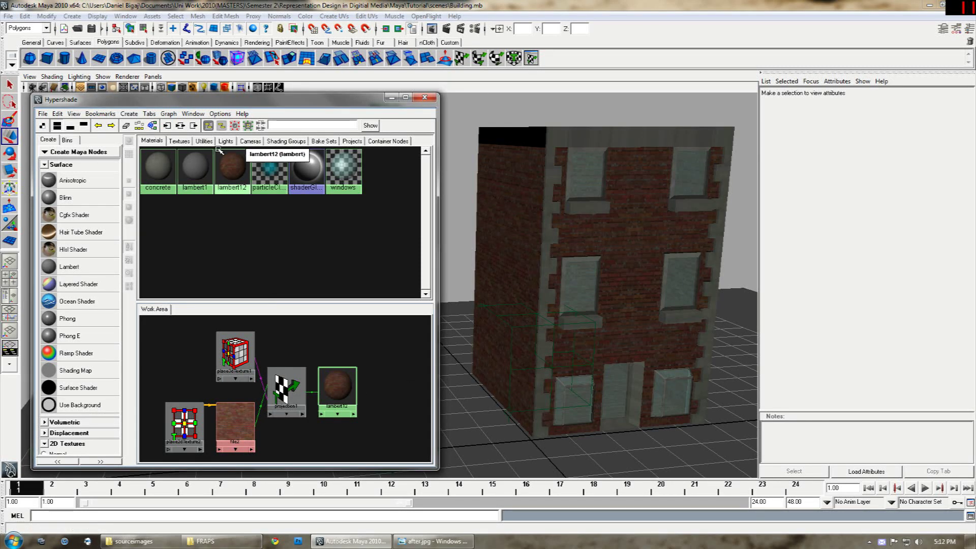
pyautogui.click(231, 168)
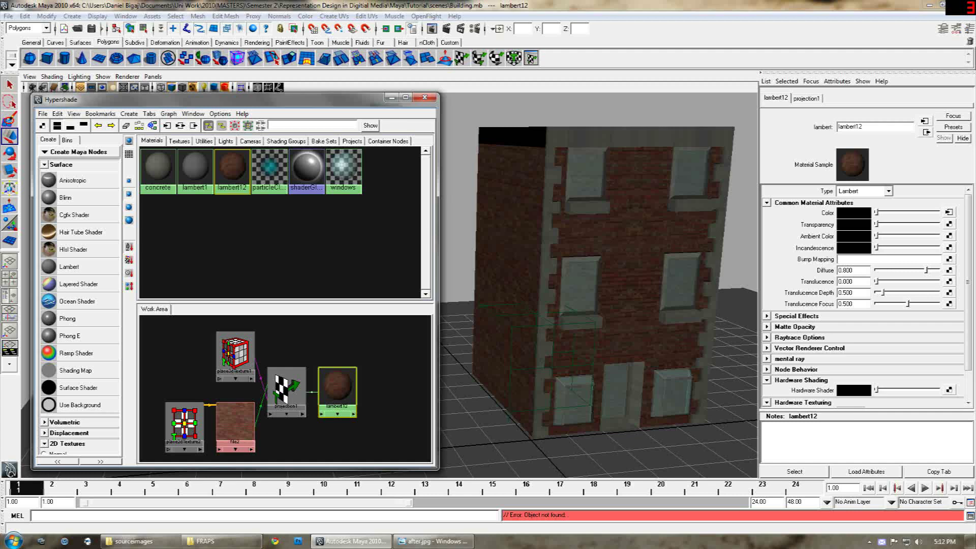
pyautogui.click(948, 260)
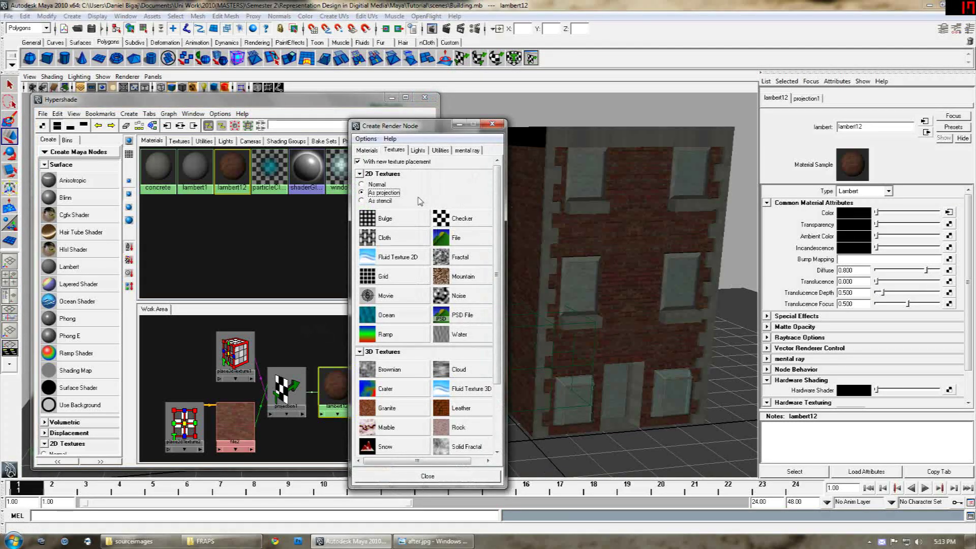
pyautogui.click(456, 238)
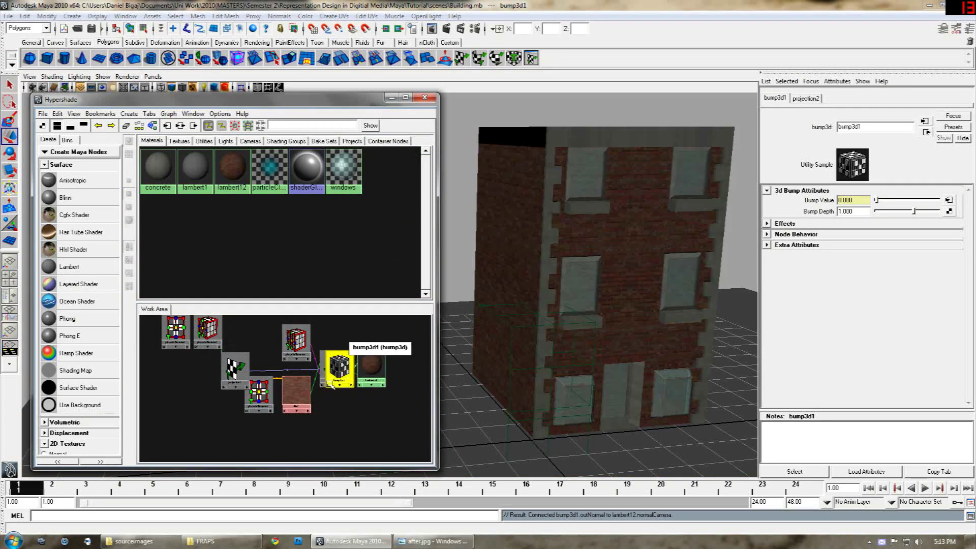
# Rearrange the new bump, projection, placement and file nodes beside the brick Lambert material in the Hypershade work area.
pyautogui.moveTo(331, 387); pyautogui.dragTo(356, 449)
pyautogui.moveTo(235, 374); pyautogui.dragTo(319, 443)
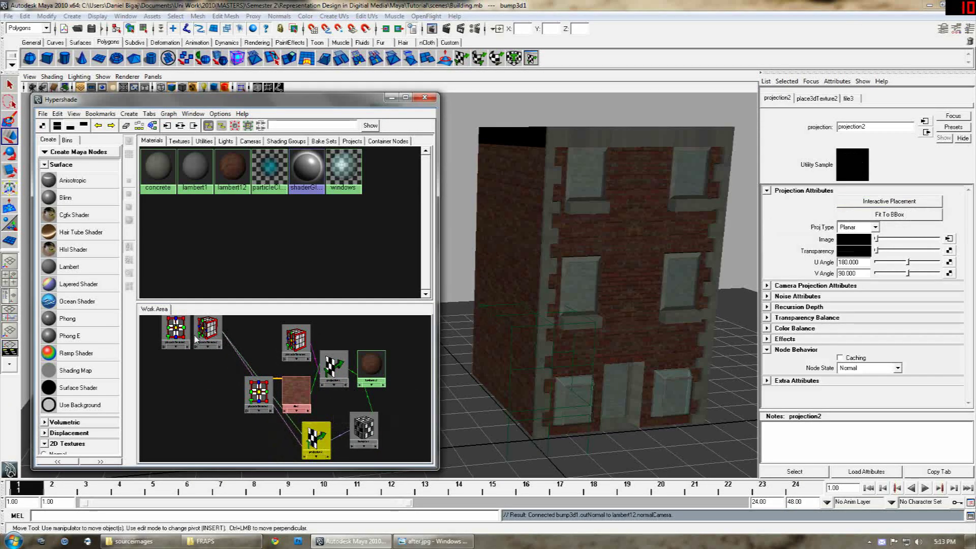
pyautogui.moveTo(203, 336); pyautogui.dragTo(418, 387)
pyautogui.keyDown('alt'); pyautogui.moveTo(379, 394); pyautogui.dragTo(332, 392, button='middle'); pyautogui.keyUp('alt')
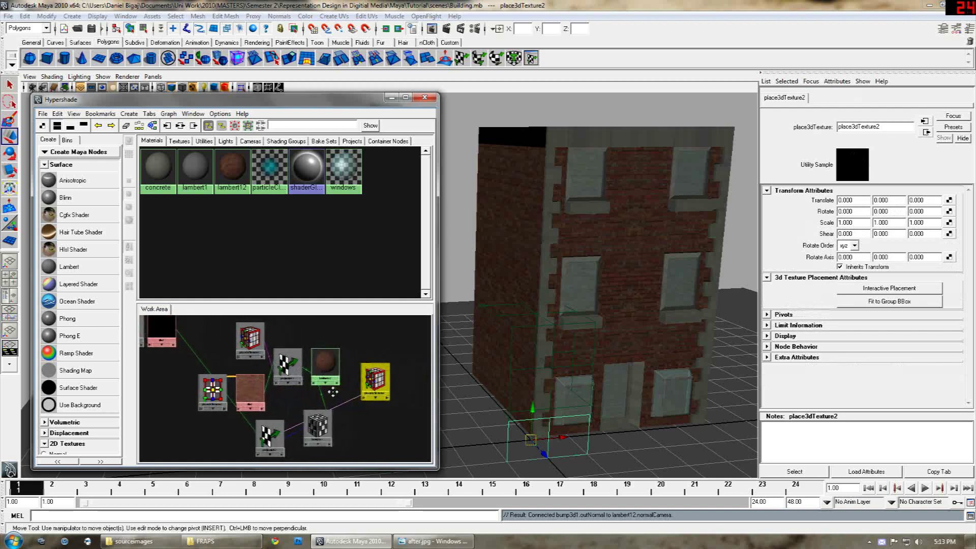
pyautogui.keyDown('alt'); pyautogui.moveTo(333, 391); pyautogui.dragTo(284, 378, button='right'); pyautogui.keyUp('alt')
pyautogui.moveTo(199, 343); pyautogui.dragTo(386, 377)
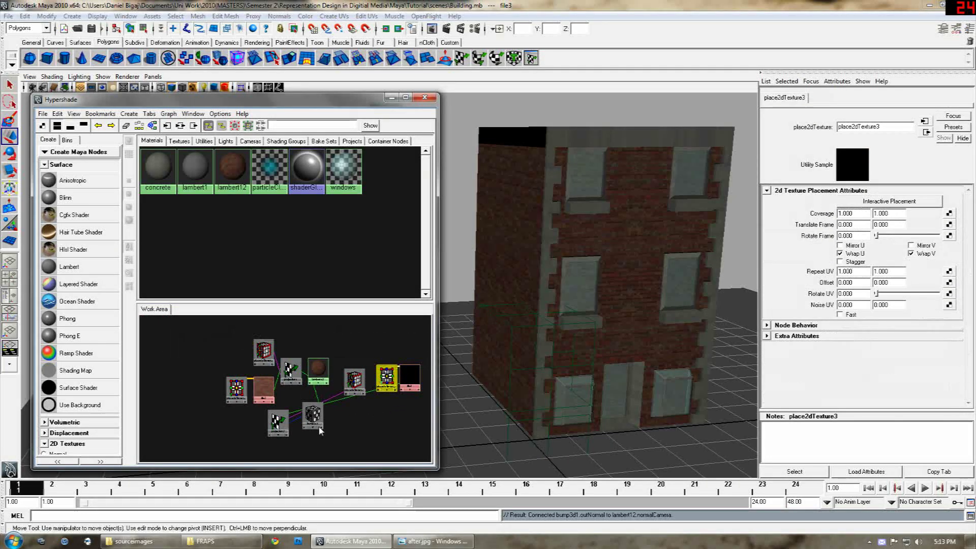
pyautogui.moveTo(320, 431); pyautogui.dragTo(397, 412)
pyautogui.moveTo(278, 421); pyautogui.dragTo(355, 347)
pyautogui.moveTo(410, 377); pyautogui.dragTo(389, 362)
pyautogui.moveTo(395, 405); pyautogui.dragTo(381, 390)
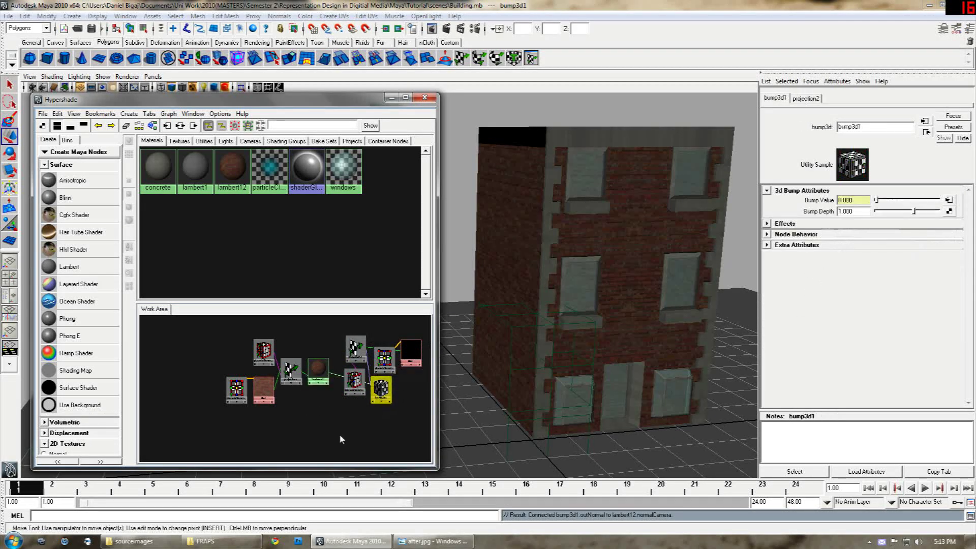
# Load the image 375-bump.jpg from the sourceimages folder into the bump map's file node.
pyautogui.scroll(3, 412, 339)
pyautogui.keyDown('alt'); pyautogui.moveTo(392, 358); pyautogui.dragTo(296, 403, button='middle'); pyautogui.keyUp('alt')
pyautogui.click(386, 349)
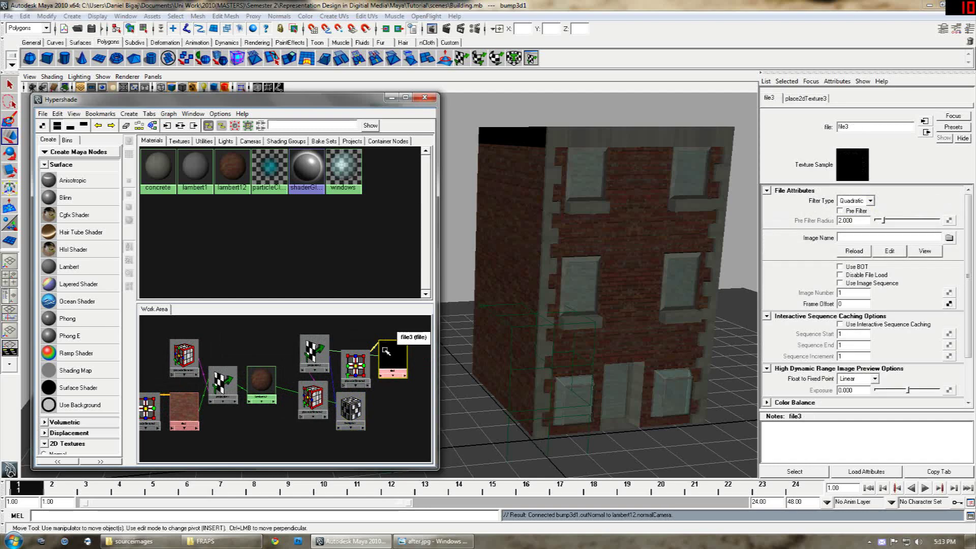
pyautogui.click(948, 238)
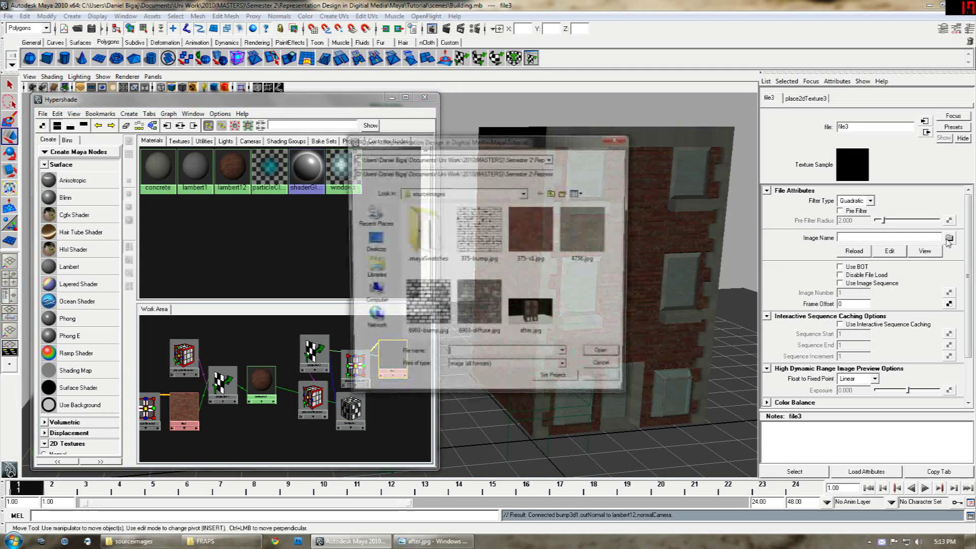
pyautogui.click(432, 314)
pyautogui.click(489, 228)
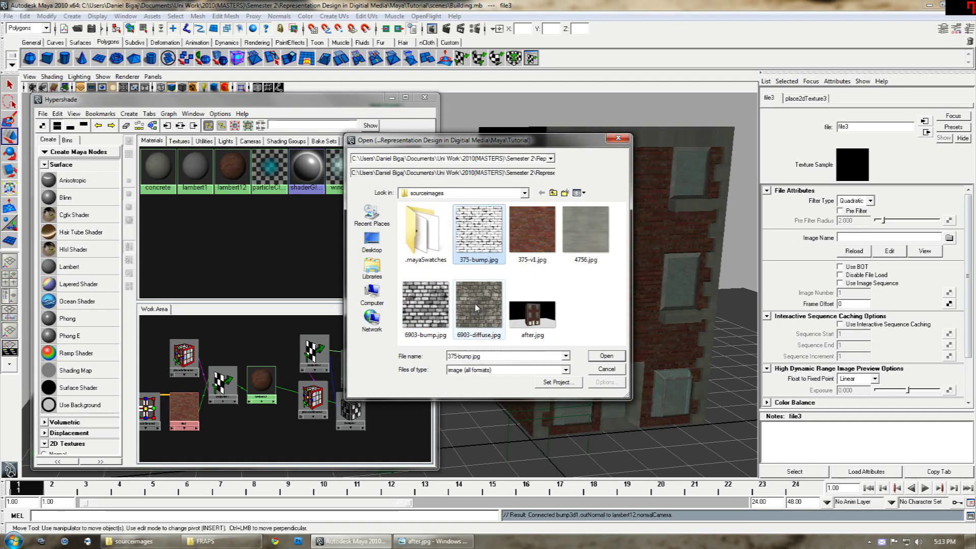
pyautogui.click(610, 355)
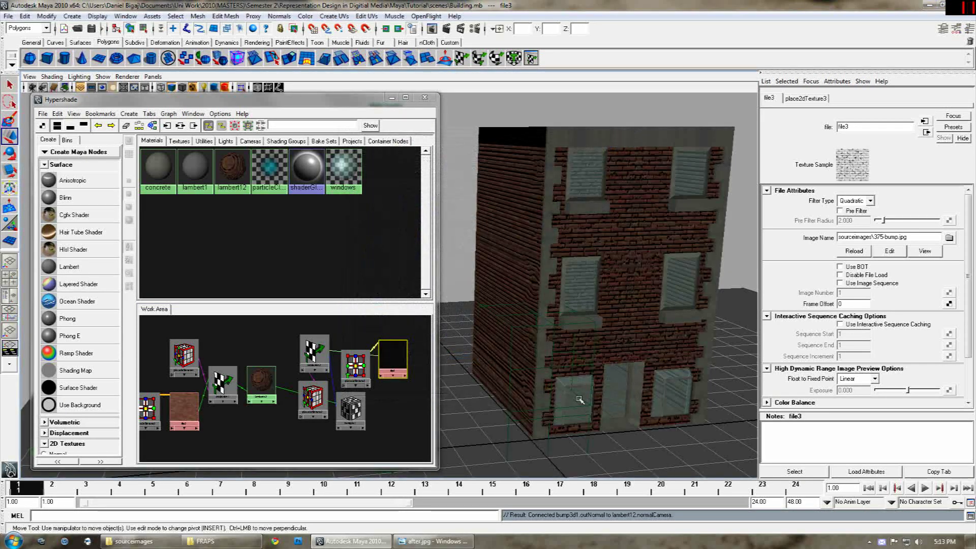
# Toggle low quality lighting on and off again in the High Quality Rendering display options and apply the settings.
pyautogui.keyDown('alt'); pyautogui.moveTo(623, 285); pyautogui.dragTo(669, 287); pyautogui.keyUp('alt')
pyautogui.keyDown('alt'); pyautogui.moveTo(618, 318); pyautogui.dragTo(579, 302, button='middle'); pyautogui.keyUp('alt')
pyautogui.click(129, 80)
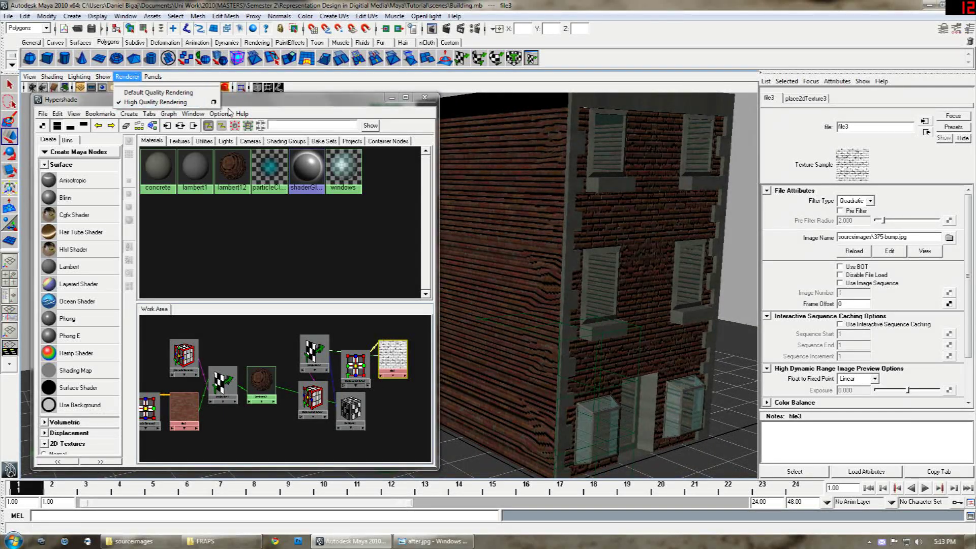
pyautogui.click(213, 102)
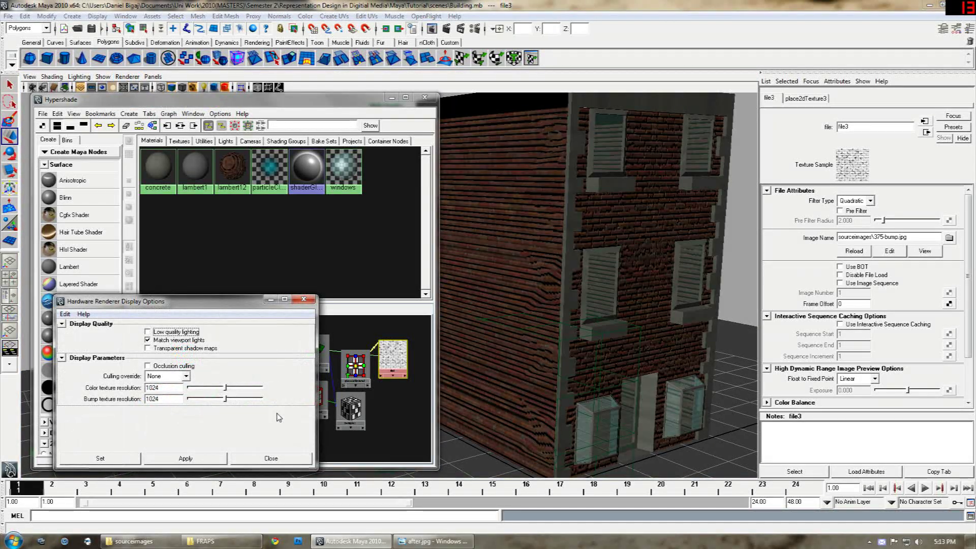
pyautogui.click(148, 333)
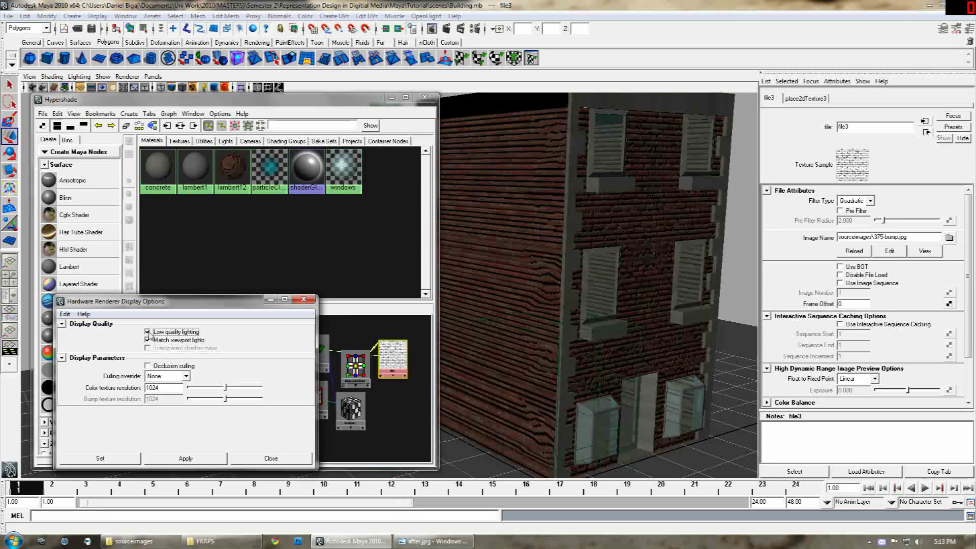
pyautogui.click(147, 333)
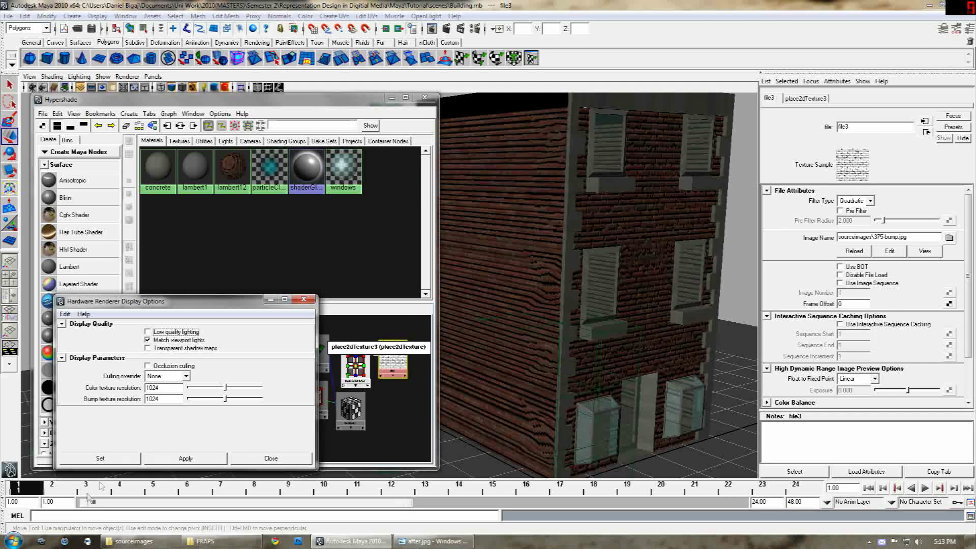
pyautogui.click(123, 461)
# Set the projection type of the bump texture's projection node to TriPlanar.
pyautogui.keyDown('alt'); pyautogui.moveTo(669, 310); pyautogui.dragTo(656, 311, button='middle'); pyautogui.keyUp('alt')
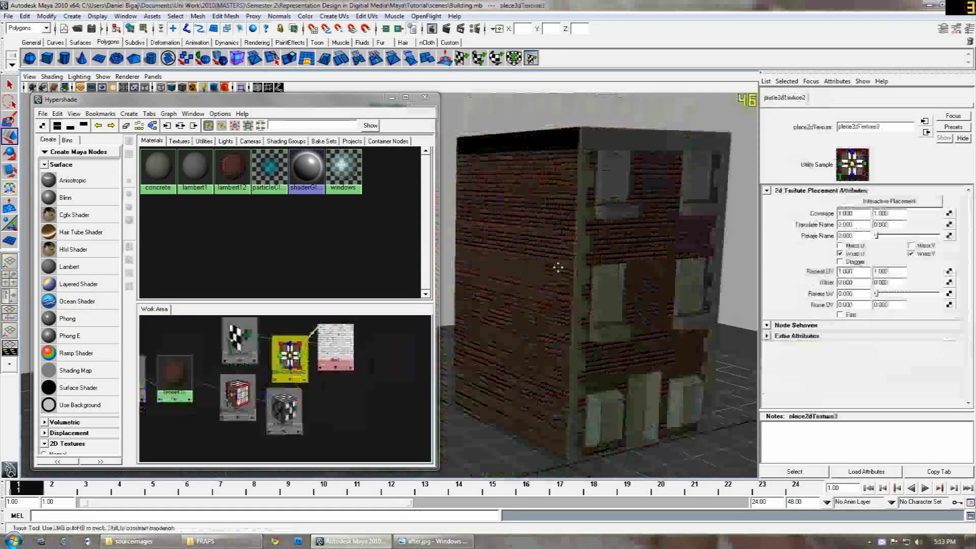
pyautogui.moveTo(558, 269)
pyautogui.keyDown('alt'); pyautogui.mouseDown()
pyautogui.moveTo(596, 288)
pyautogui.moveTo(595, 300)
pyautogui.moveTo(554, 279)
pyautogui.mouseUp(); pyautogui.keyUp('alt')
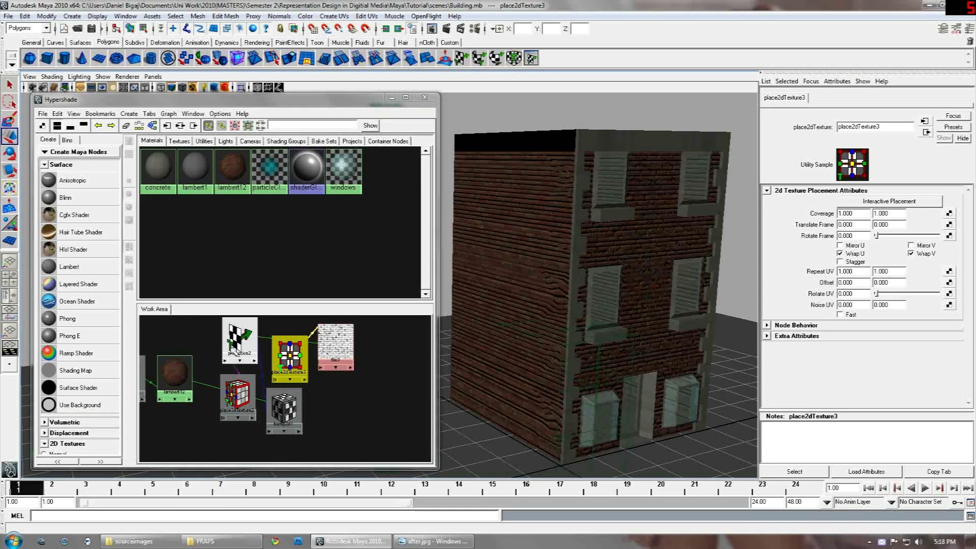
pyautogui.click(238, 338)
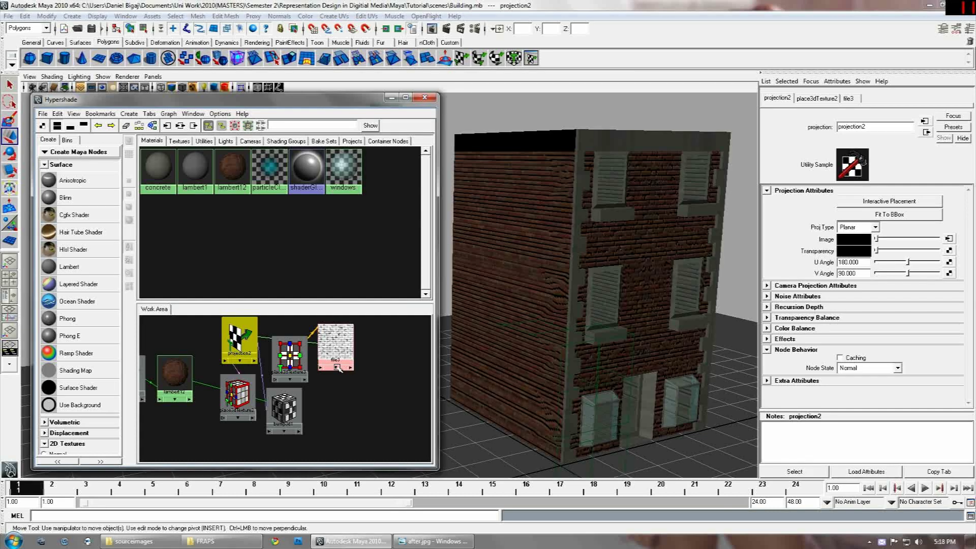
pyautogui.keyDown('alt'); pyautogui.moveTo(328, 383); pyautogui.dragTo(362, 392, button='middle'); pyautogui.keyUp('alt')
pyautogui.scroll(-2, 304, 386)
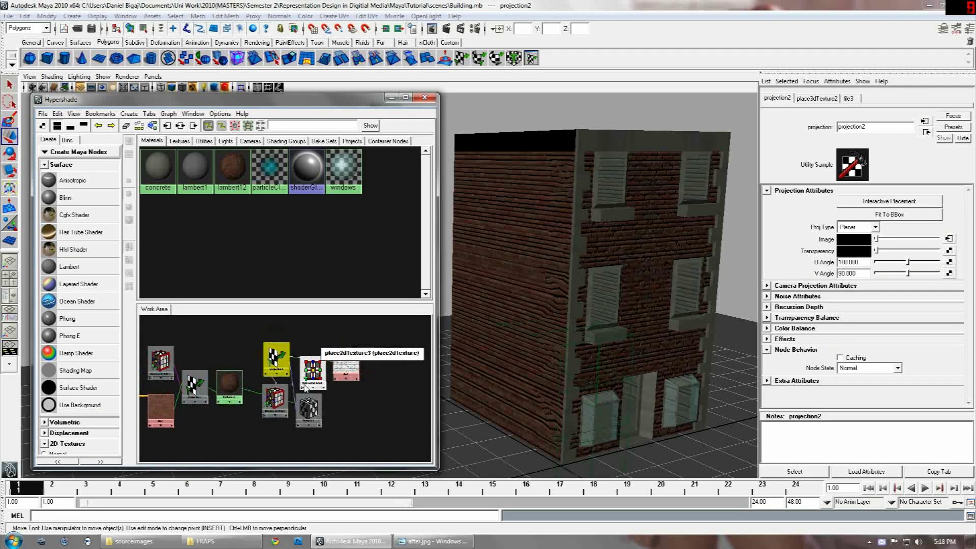
pyautogui.scroll(-1, 304, 384)
pyautogui.moveTo(389, 421); pyautogui.dragTo(261, 343)
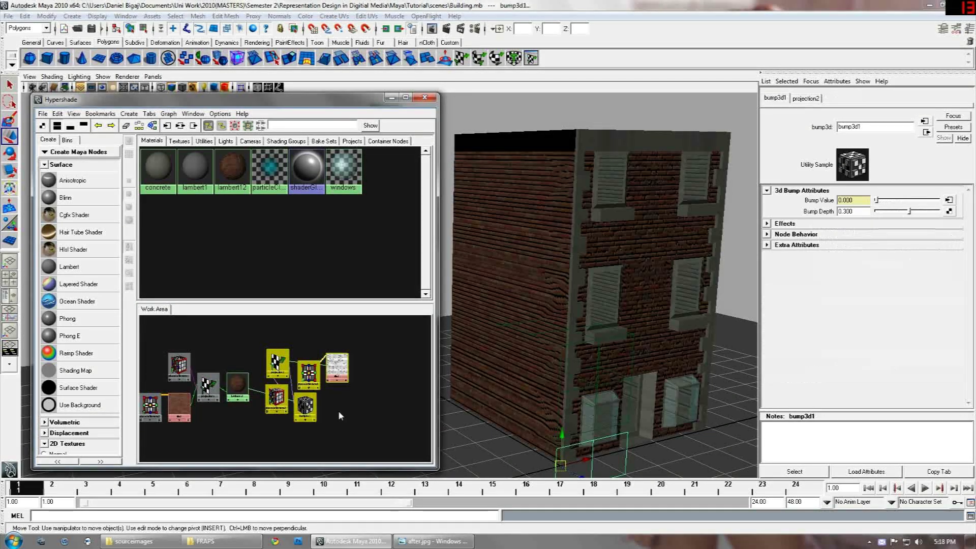
pyautogui.click(276, 362)
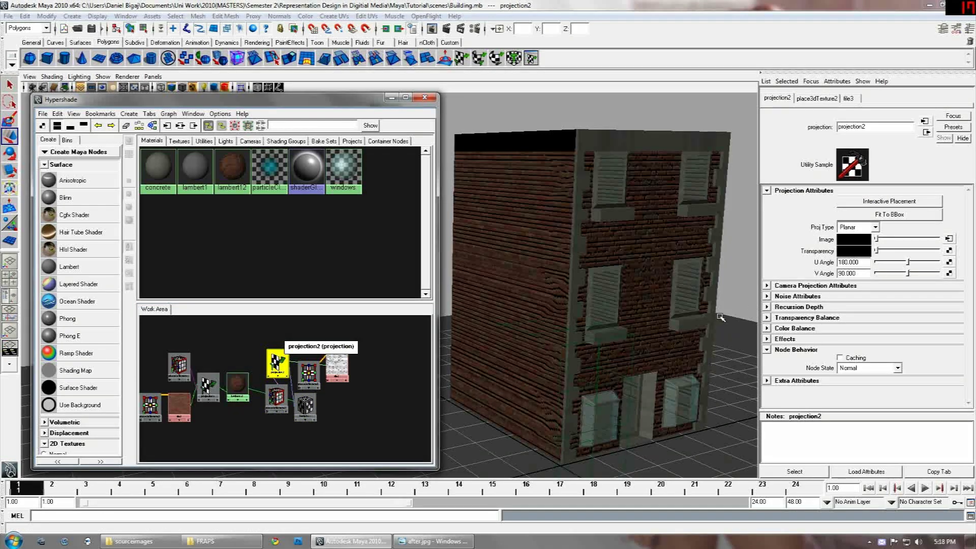
pyautogui.click(857, 226)
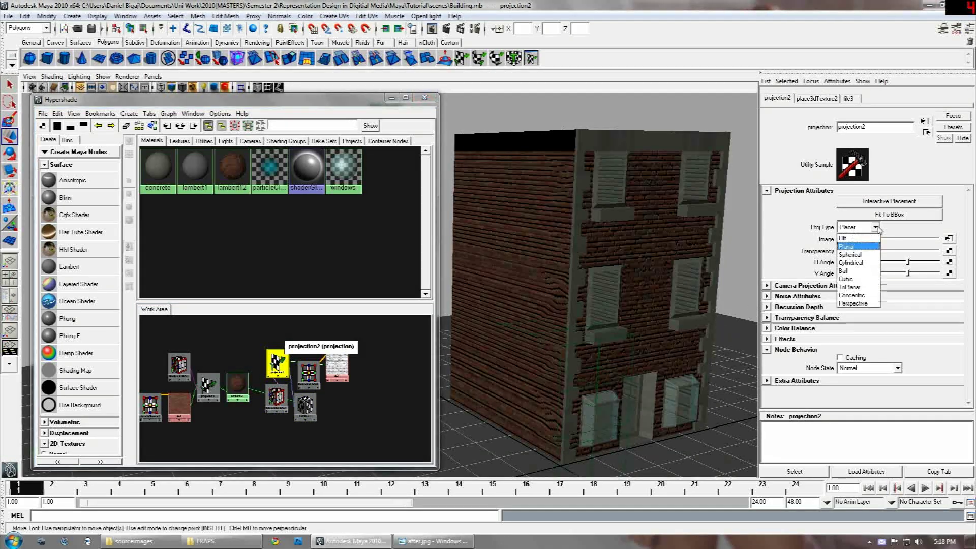
pyautogui.click(858, 286)
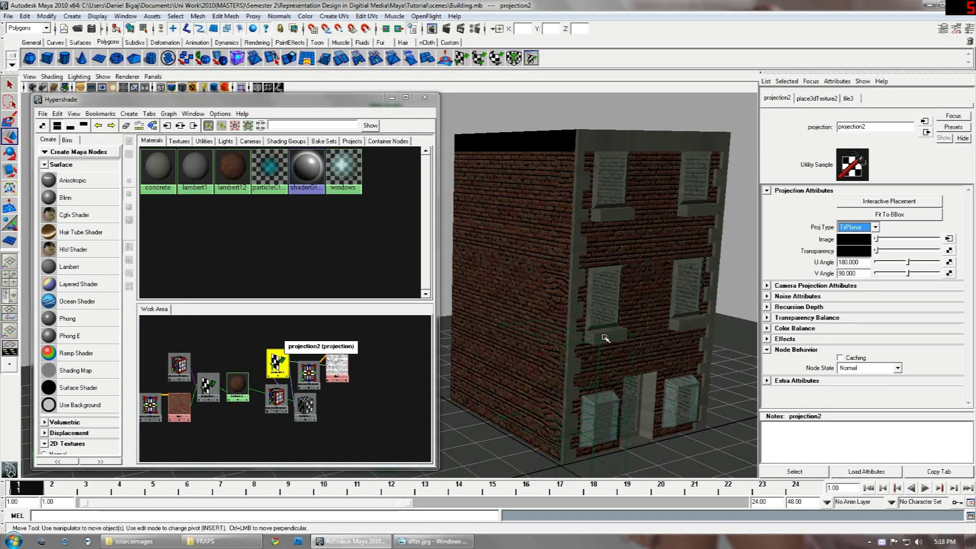
# Examine the bumped brick texture on the building's side wall and front facade in the viewport.
pyautogui.keyDown('alt'); pyautogui.moveTo(584, 277); pyautogui.dragTo(636, 314); pyautogui.keyUp('alt')
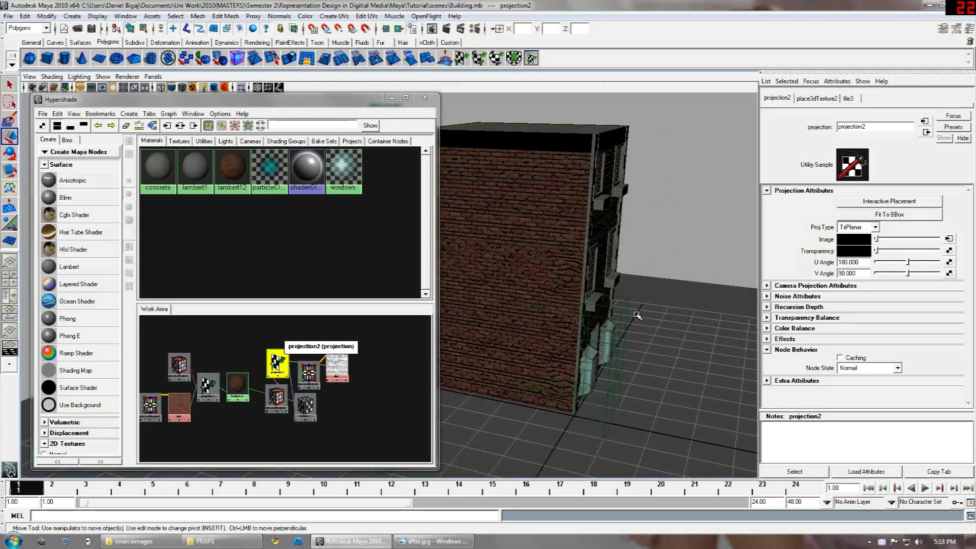
pyautogui.scroll(4, 575, 220)
pyautogui.keyDown('alt'); pyautogui.moveTo(674, 261); pyautogui.dragTo(577, 315); pyautogui.keyUp('alt')
pyautogui.keyDown('alt'); pyautogui.moveTo(576, 315); pyautogui.dragTo(614, 312, button='middle'); pyautogui.keyUp('alt')
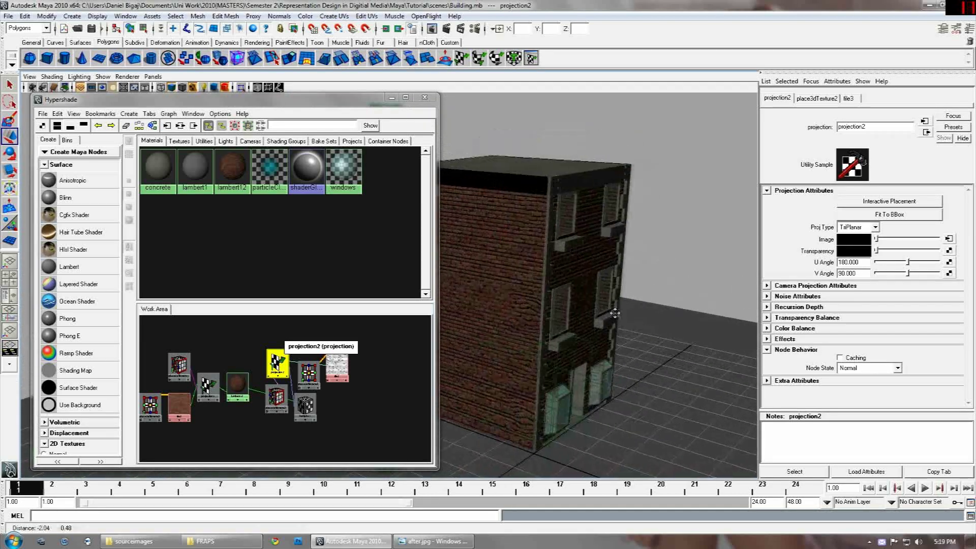
pyautogui.keyDown('alt'); pyautogui.moveTo(614, 311); pyautogui.dragTo(573, 316); pyautogui.keyUp('alt')
pyautogui.keyDown('alt'); pyautogui.moveTo(603, 330); pyautogui.dragTo(547, 283, button='middle'); pyautogui.keyUp('alt')
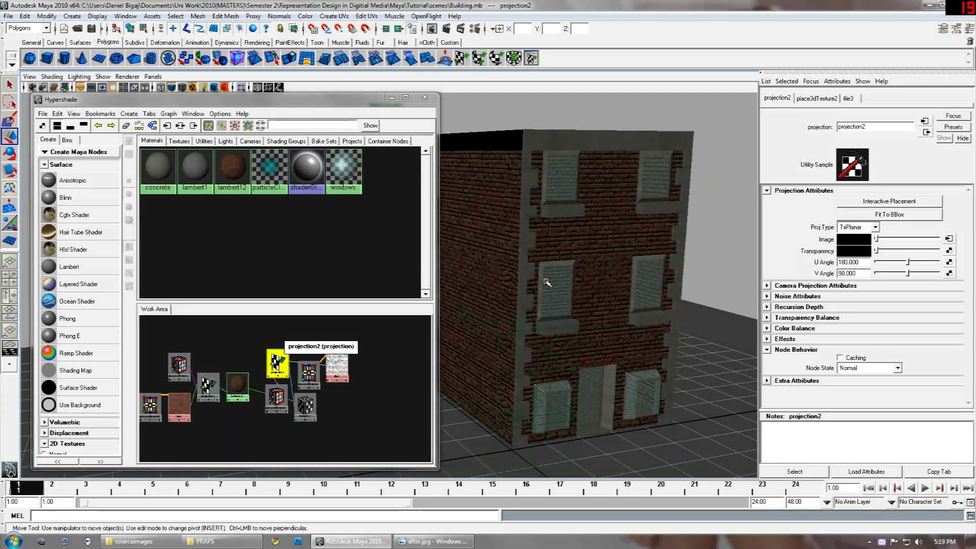
pyautogui.scroll(2, 551, 283)
pyautogui.scroll(-1, 575, 293)
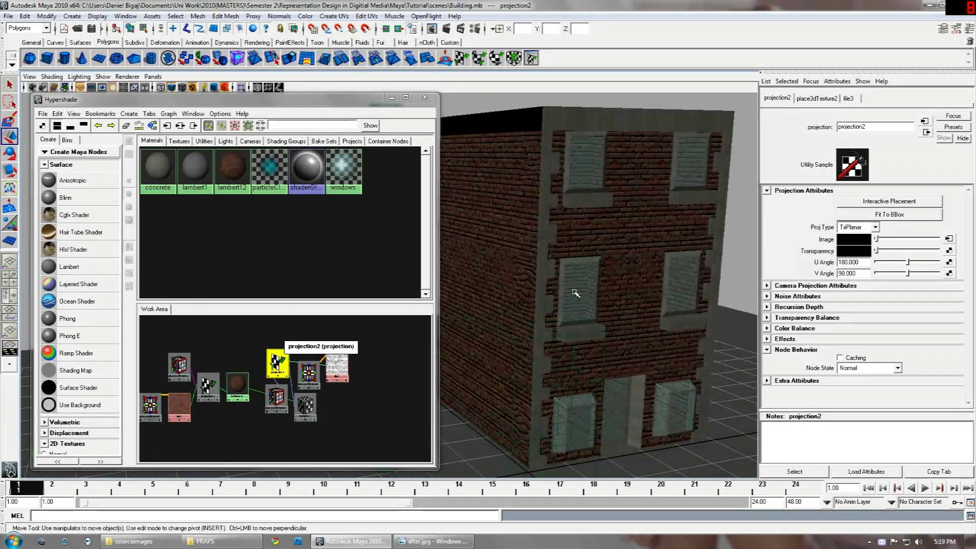
# Render the current frame with mental ray to check the brick bump, and close the output and render windows.
pyautogui.click(447, 30)
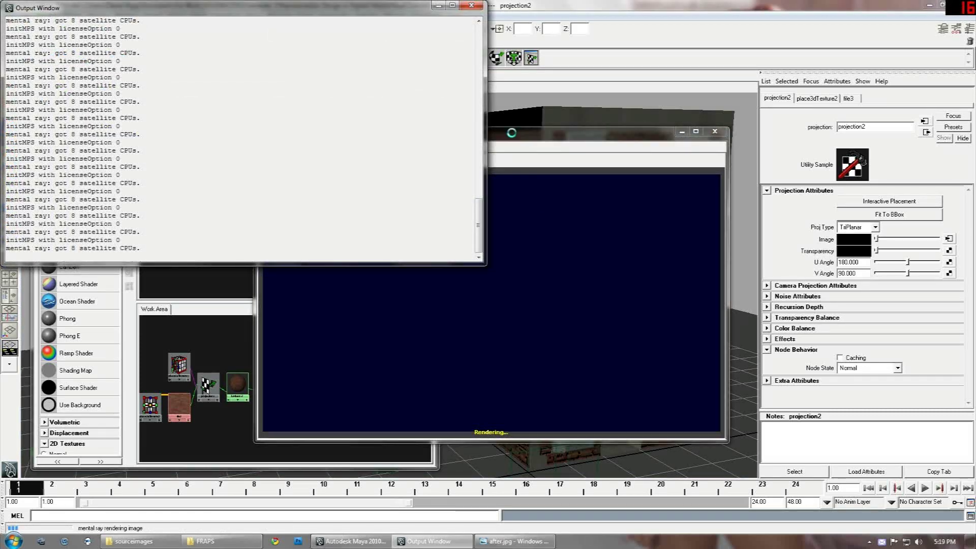
pyautogui.click(471, 5)
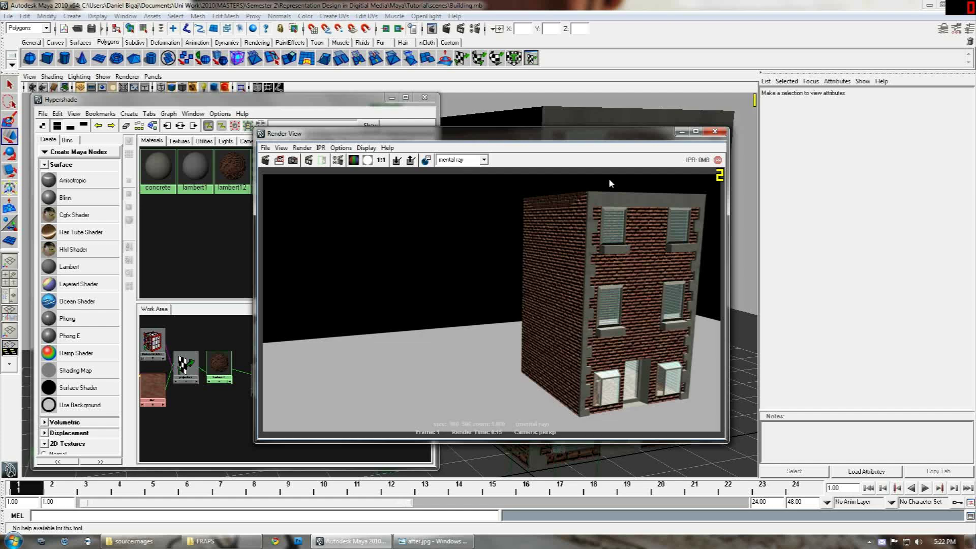
pyautogui.click(715, 131)
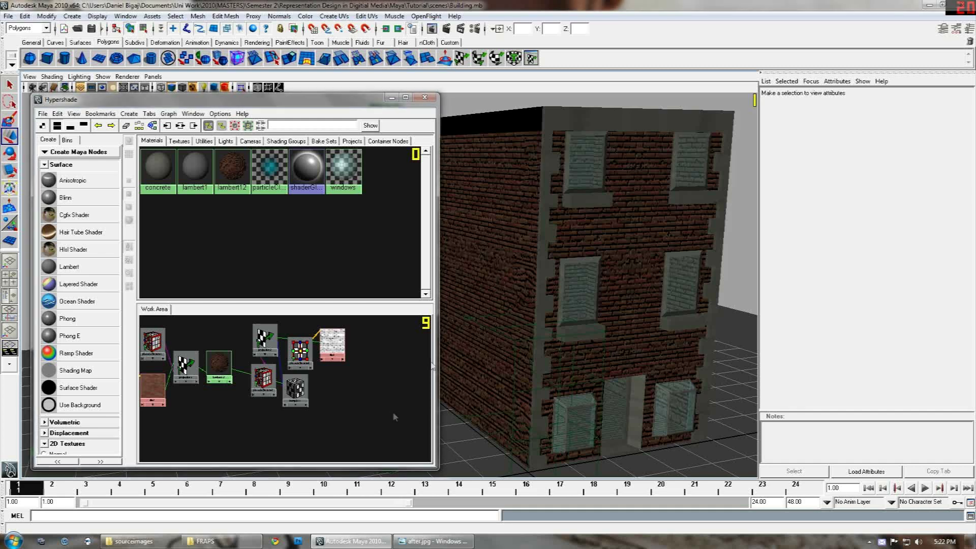
# Set the bump depth of the brick material's 3D bump node to 0.1.
pyautogui.scroll(3, 333, 386)
pyautogui.keyDown('alt'); pyautogui.moveTo(369, 382); pyautogui.dragTo(361, 407, button='middle'); pyautogui.keyUp('alt')
pyautogui.scroll(-3, 218, 376)
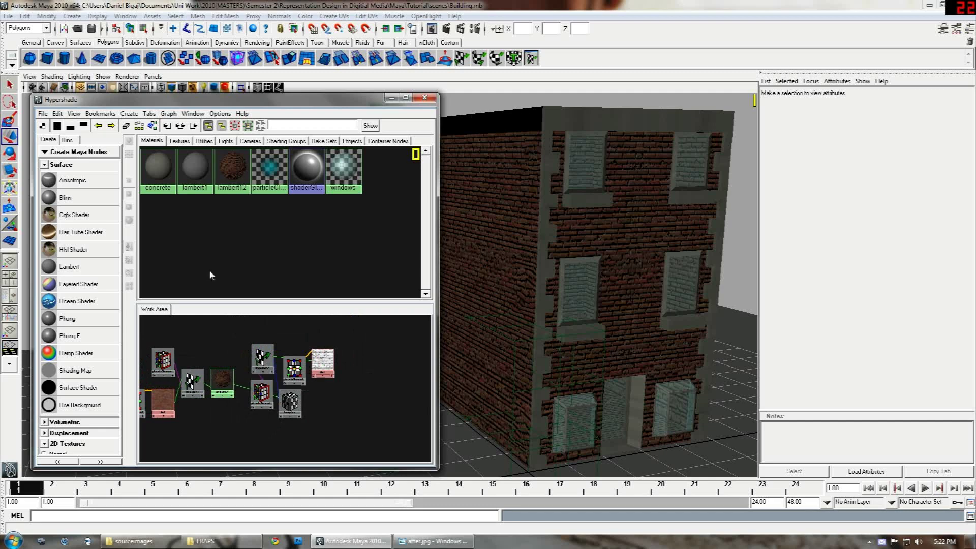
pyautogui.scroll(4, 343, 407)
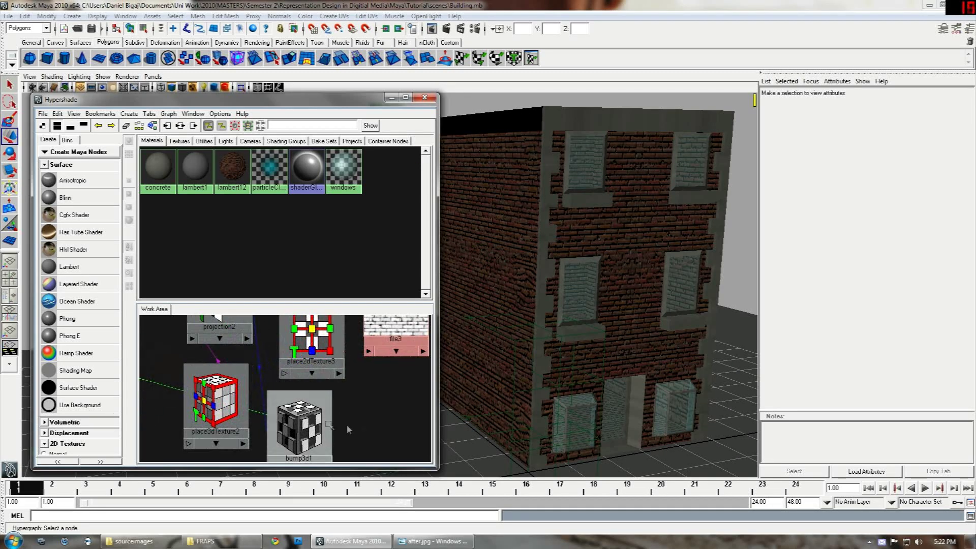
pyautogui.scroll(-3, 340, 393)
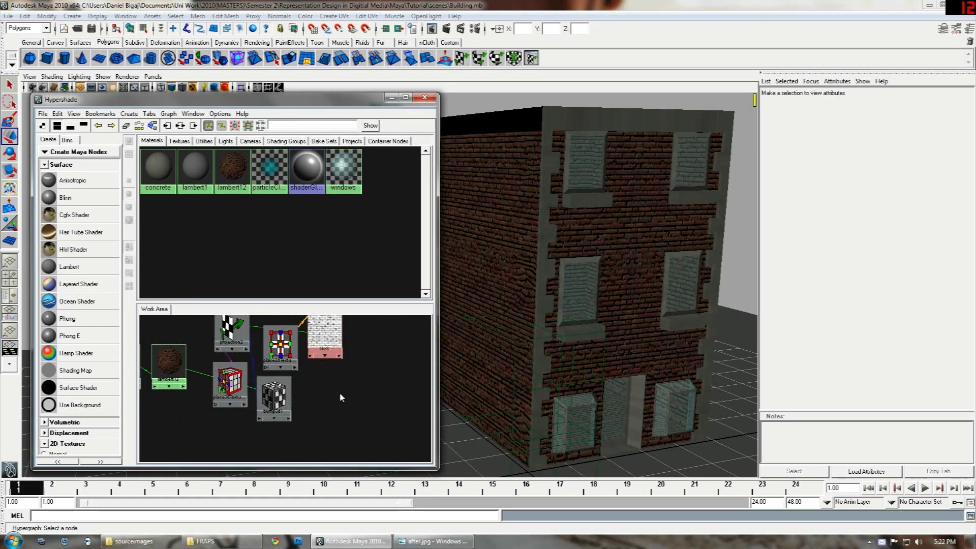
pyautogui.click(285, 410)
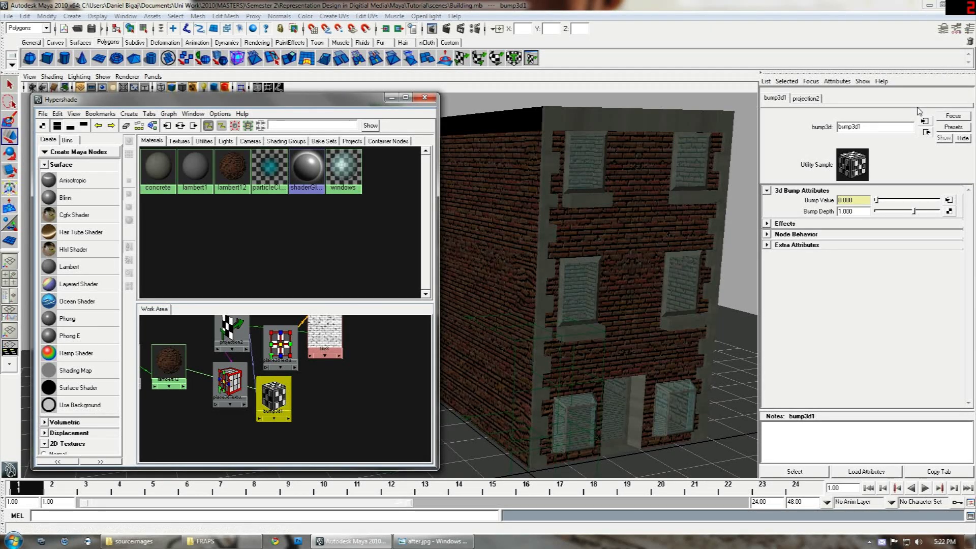
pyautogui.doubleClick(845, 211)
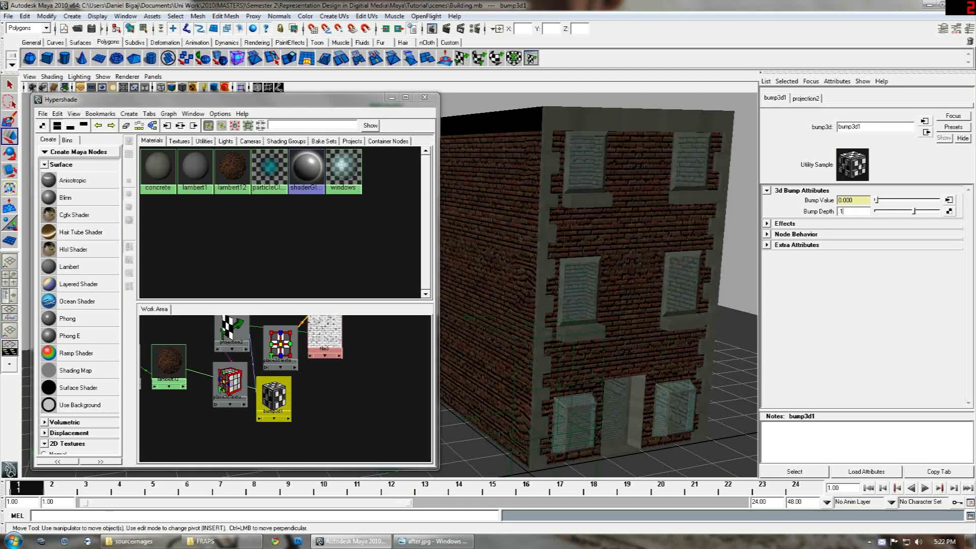
pyautogui.write('0.1')
pyautogui.press('Return')
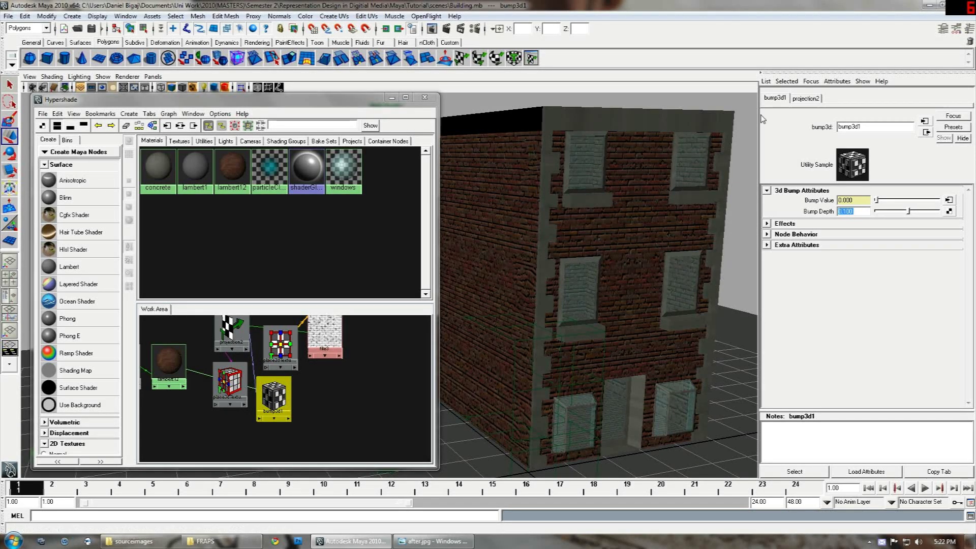
# Render the building from a corner view showing more of the side wall, and close the render window.
pyautogui.keyDown('alt'); pyautogui.moveTo(582, 302); pyautogui.dragTo(616, 305); pyautogui.keyUp('alt')
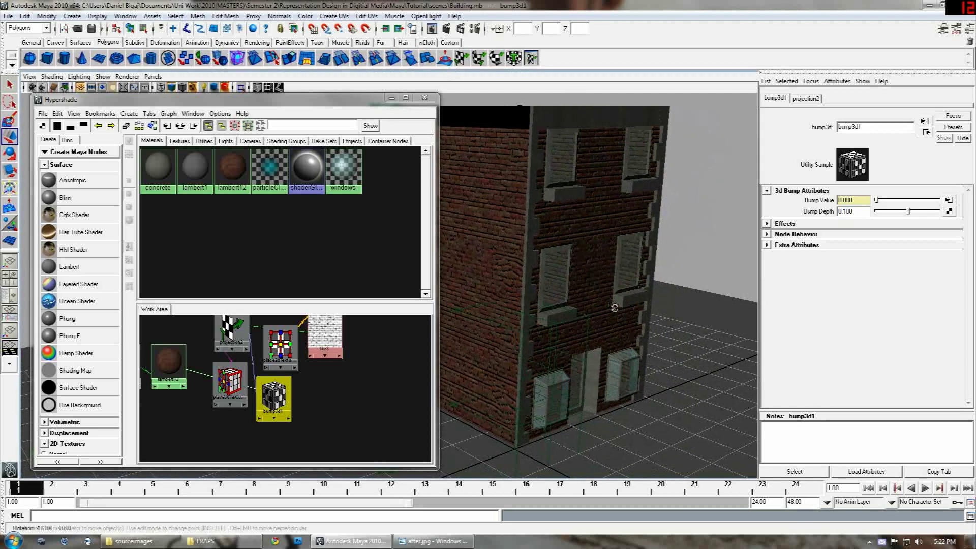
pyautogui.keyDown('alt'); pyautogui.moveTo(603, 297); pyautogui.dragTo(618, 310, button='middle'); pyautogui.keyUp('alt')
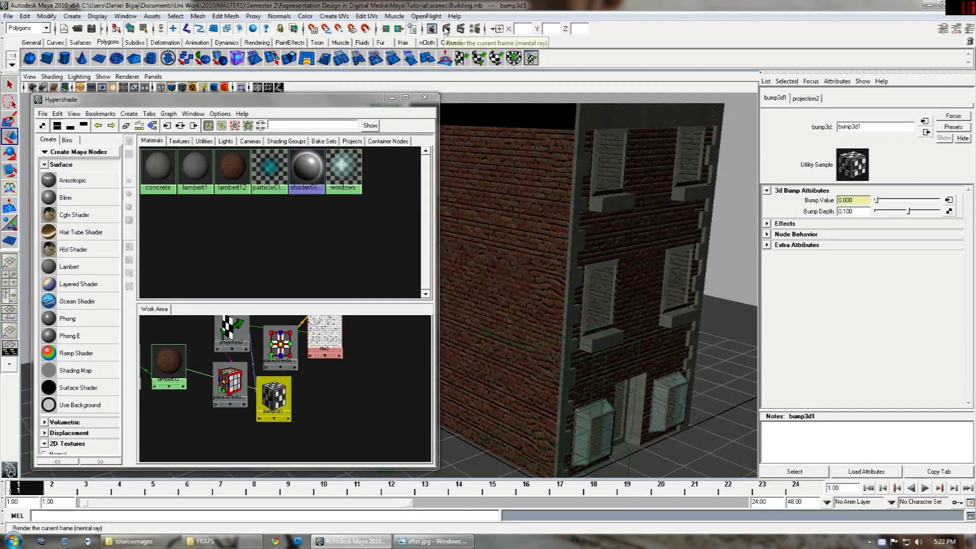
pyautogui.click(446, 28)
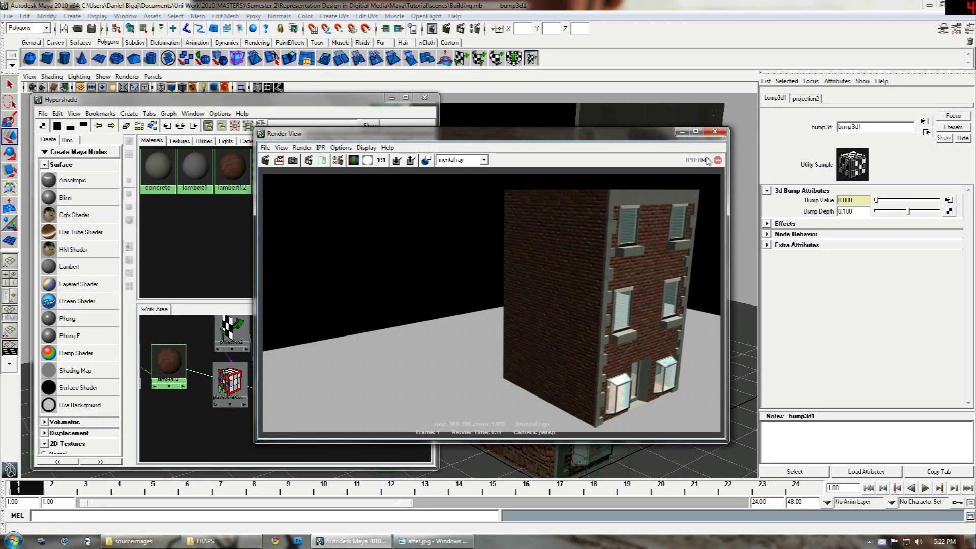
pyautogui.click(715, 131)
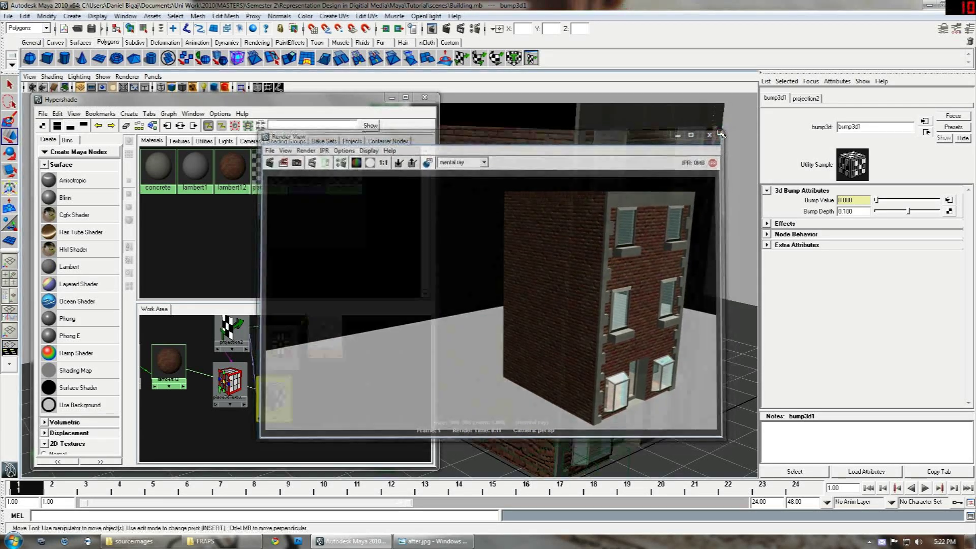
# Set the bump depth of the brick material's 3D bump node to 0.2.
pyautogui.moveTo(853, 211); pyautogui.dragTo(842, 211)
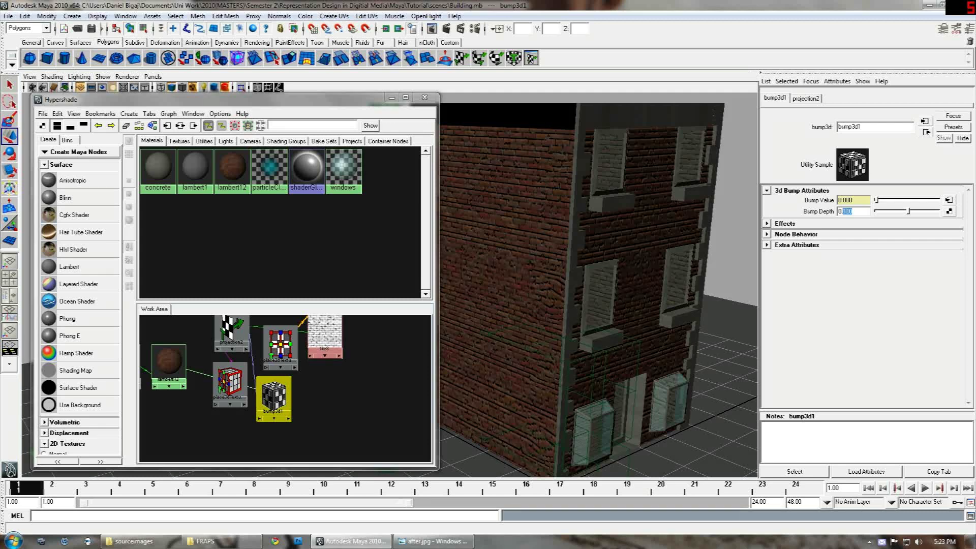
pyautogui.write('2')
pyautogui.press('Return')
# Render the building with the new bump depth, close the render, and inspect the front facade in the viewport.
pyautogui.keyDown('alt'); pyautogui.moveTo(646, 294); pyautogui.dragTo(642, 275); pyautogui.keyUp('alt')
pyautogui.keyDown('alt'); pyautogui.moveTo(584, 207); pyautogui.dragTo(575, 210, button='middle'); pyautogui.keyUp('alt')
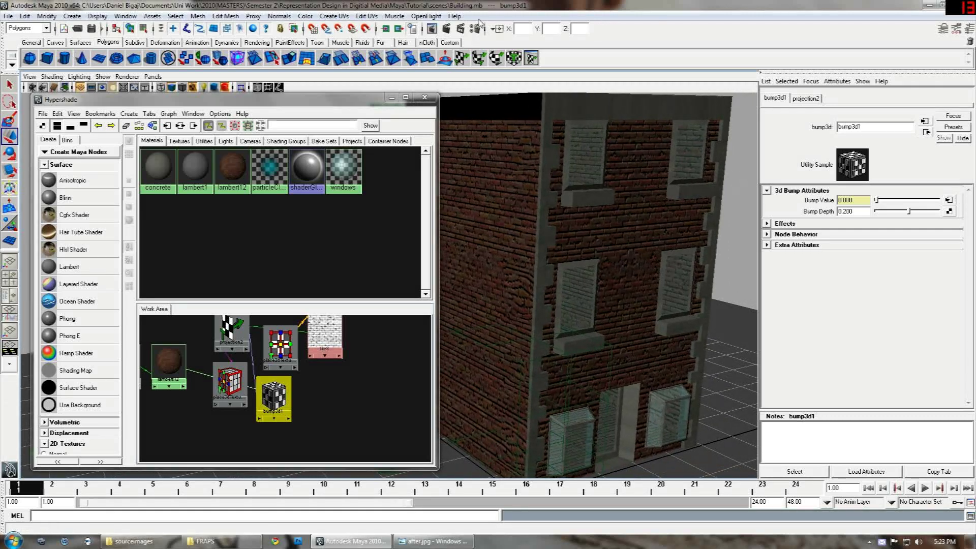
pyautogui.click(432, 28)
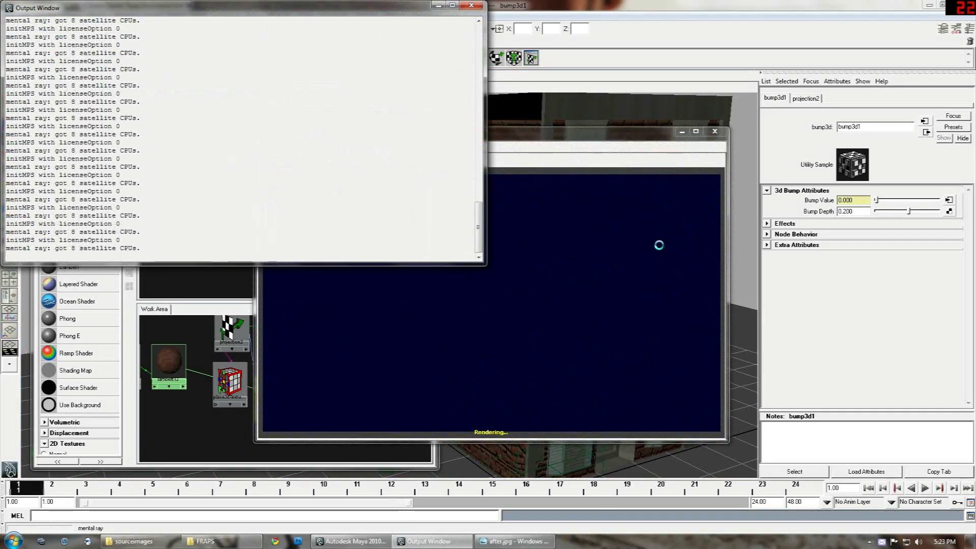
pyautogui.click(476, 7)
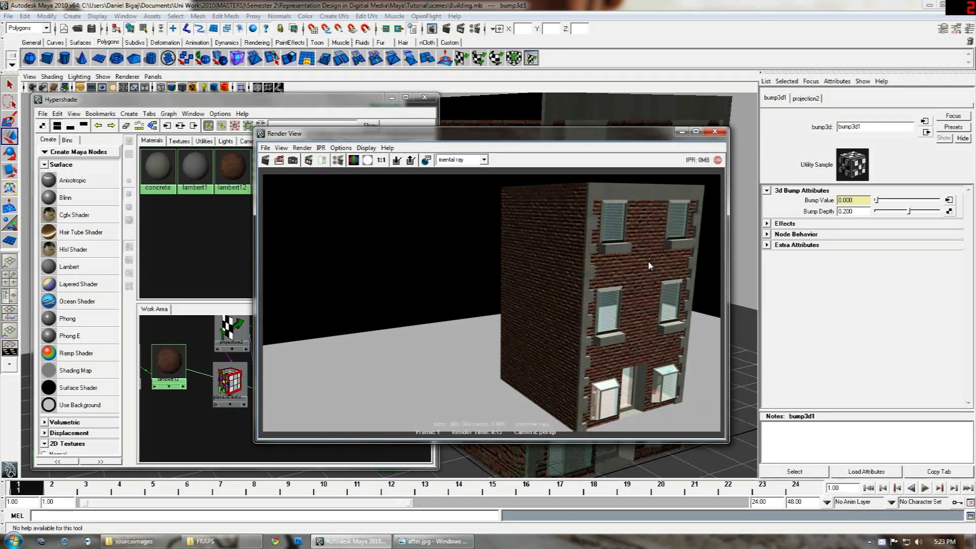
pyautogui.click(714, 132)
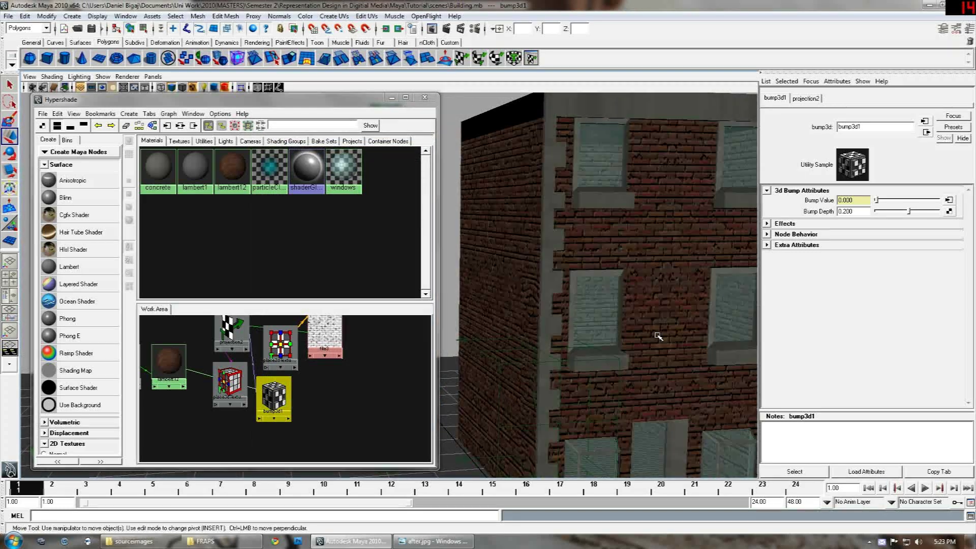
pyautogui.keyDown('alt'); pyautogui.moveTo(658, 336); pyautogui.dragTo(599, 344); pyautogui.keyUp('alt')
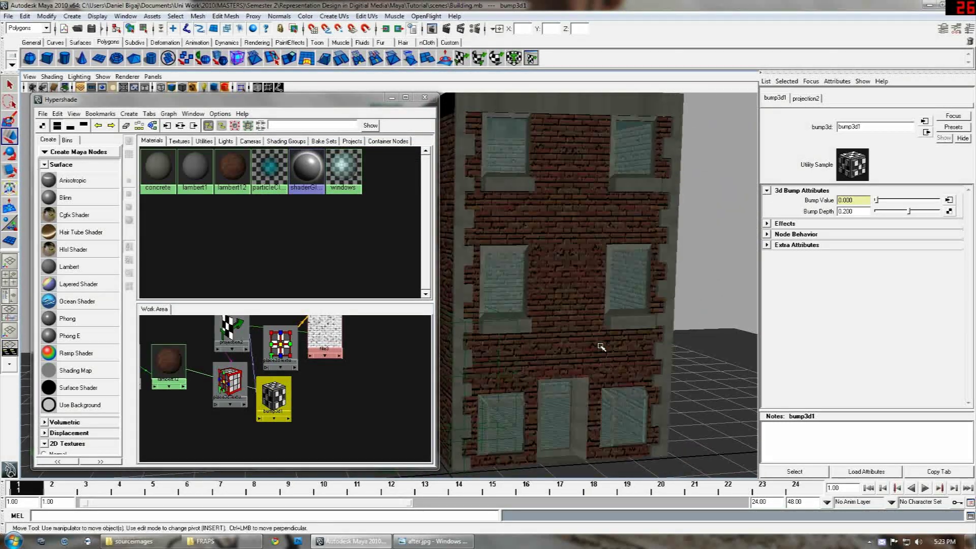